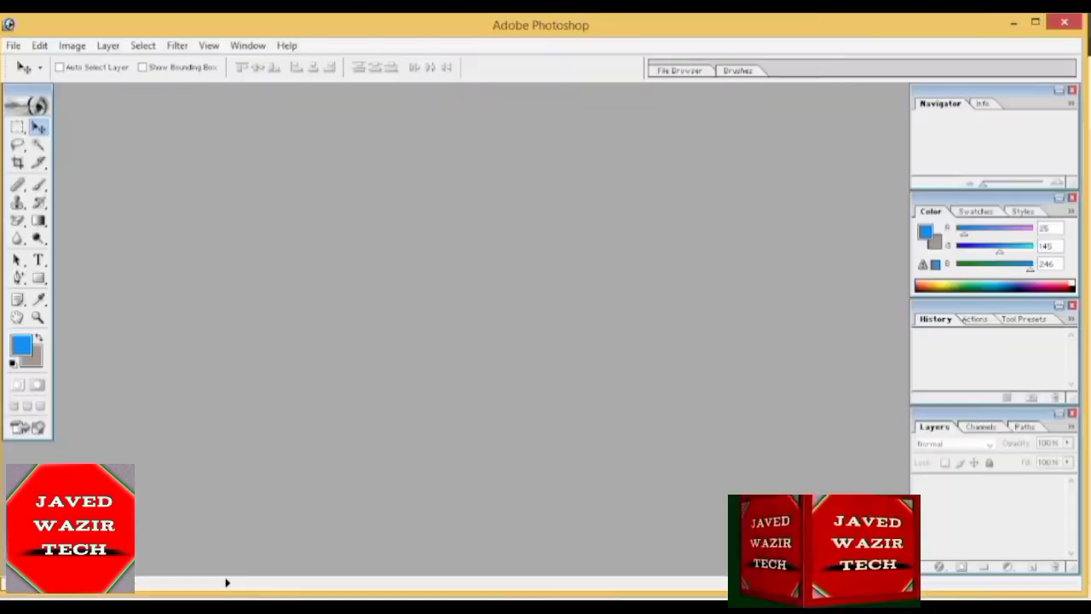
double_click(236, 239)
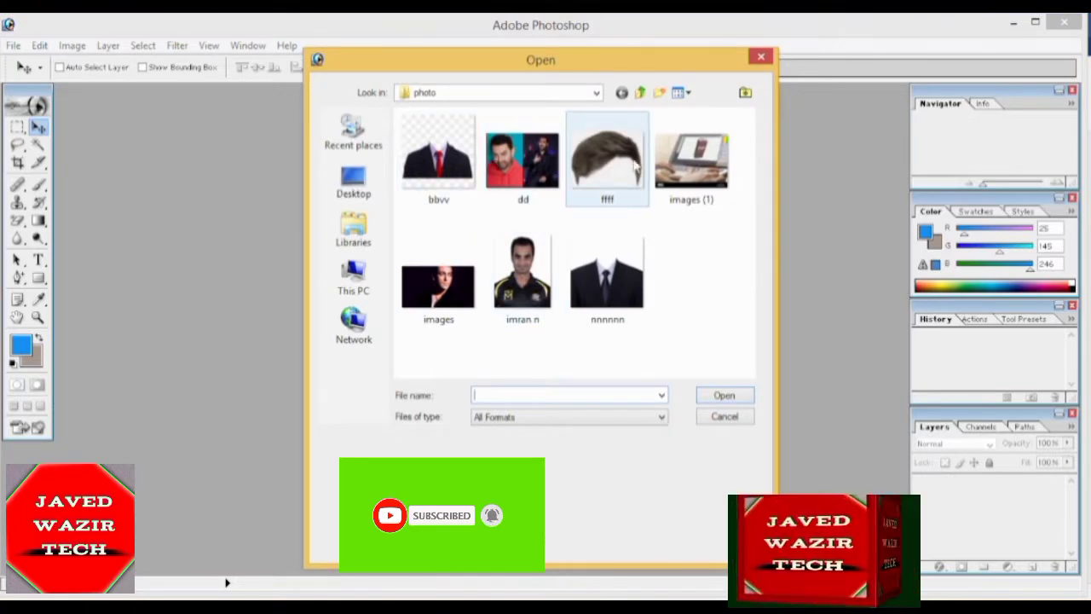
double_click(531, 290)
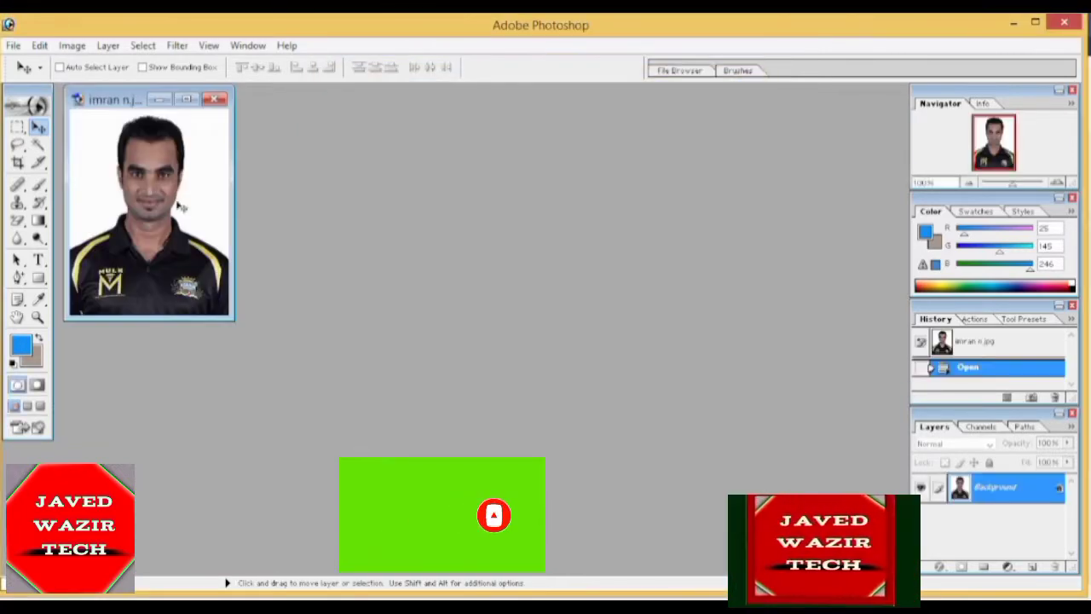
mouse_move(98, 89)
mouse_down()
mouse_move(244, 126)
mouse_move(245, 107)
mouse_up()
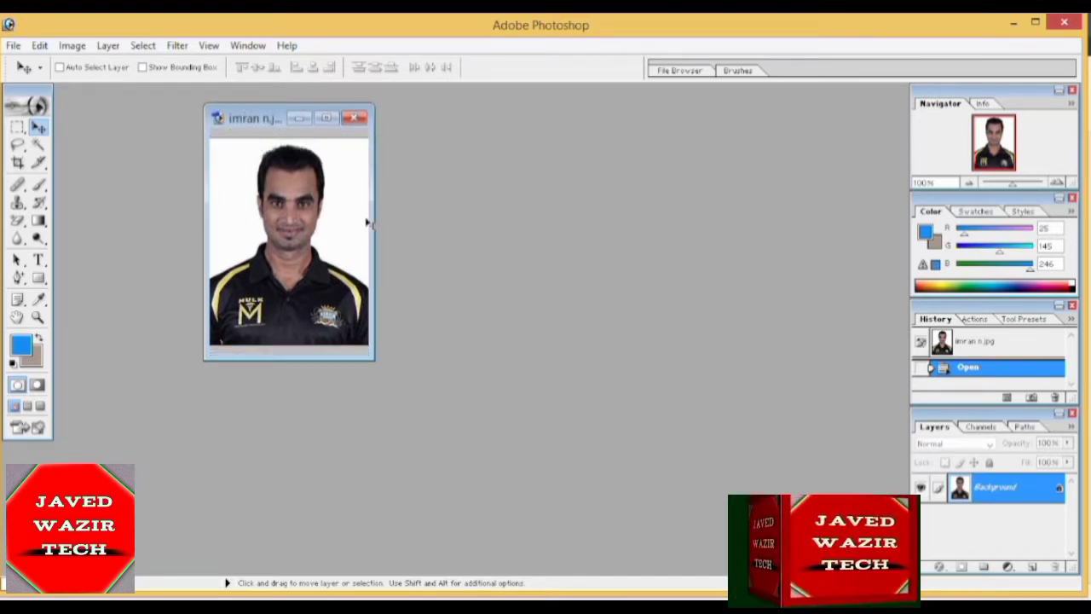
drag(373, 220, 394, 219)
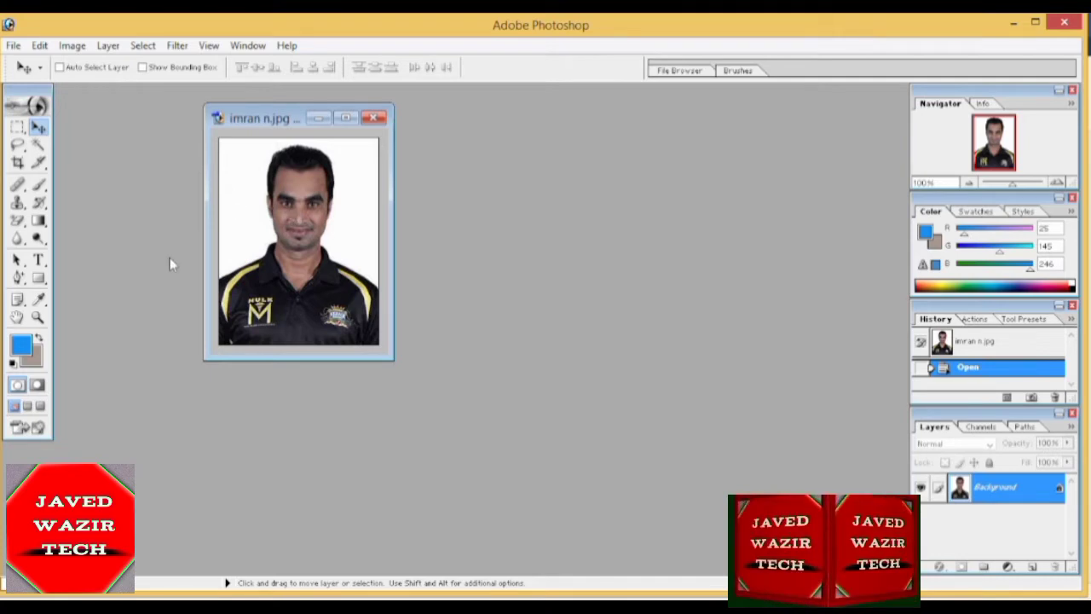
- Set the background colour to a deeper blue in the Color Picker
click(39, 338)
click(39, 358)
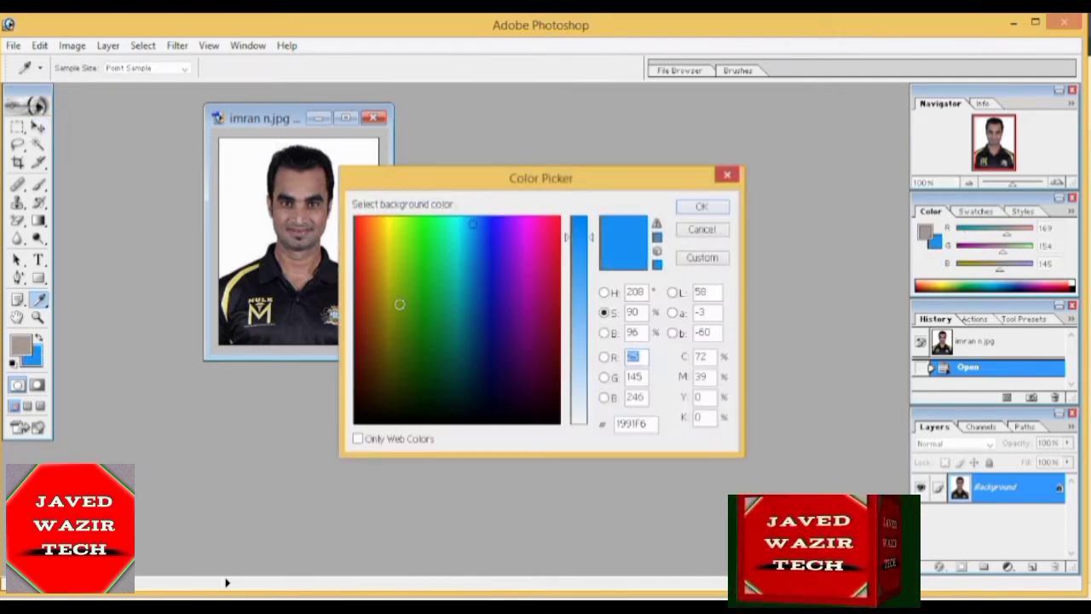
click(486, 233)
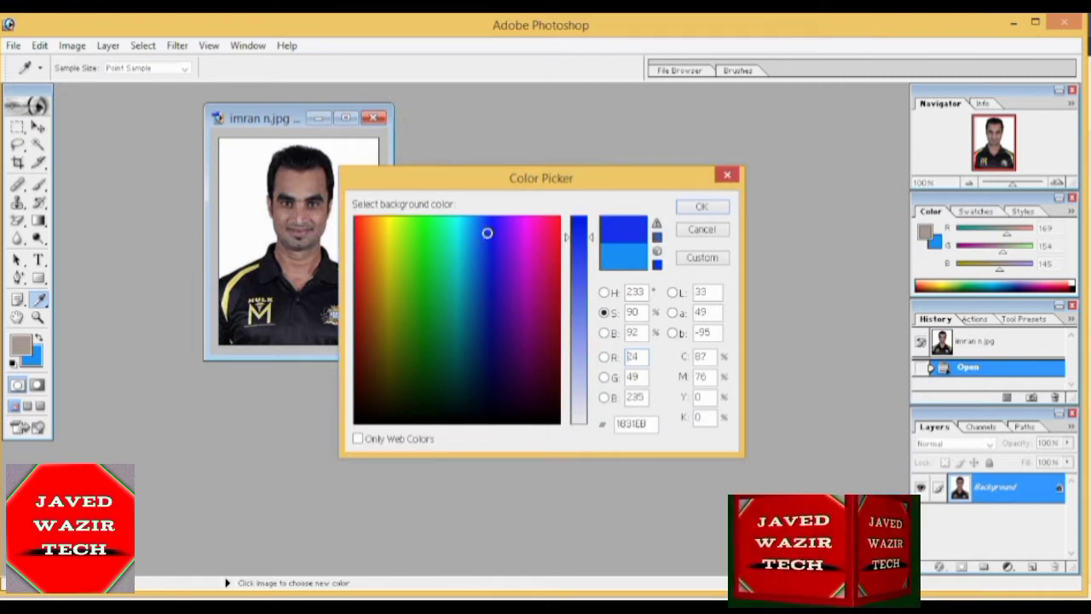
click(689, 210)
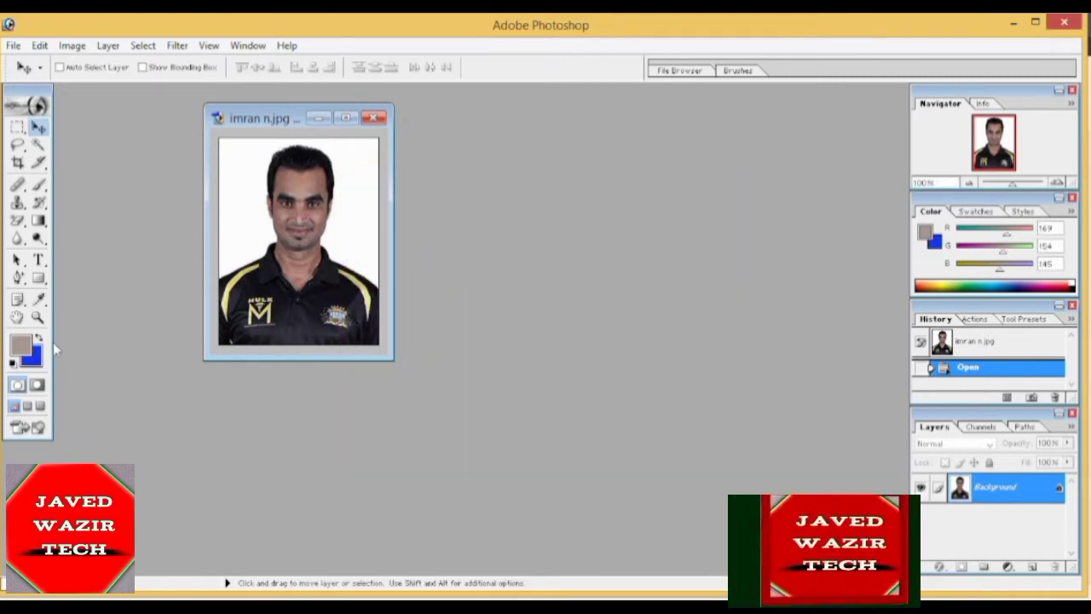
- Magic Wand the white area behind the man, fill it blue, and deselect
click(39, 144)
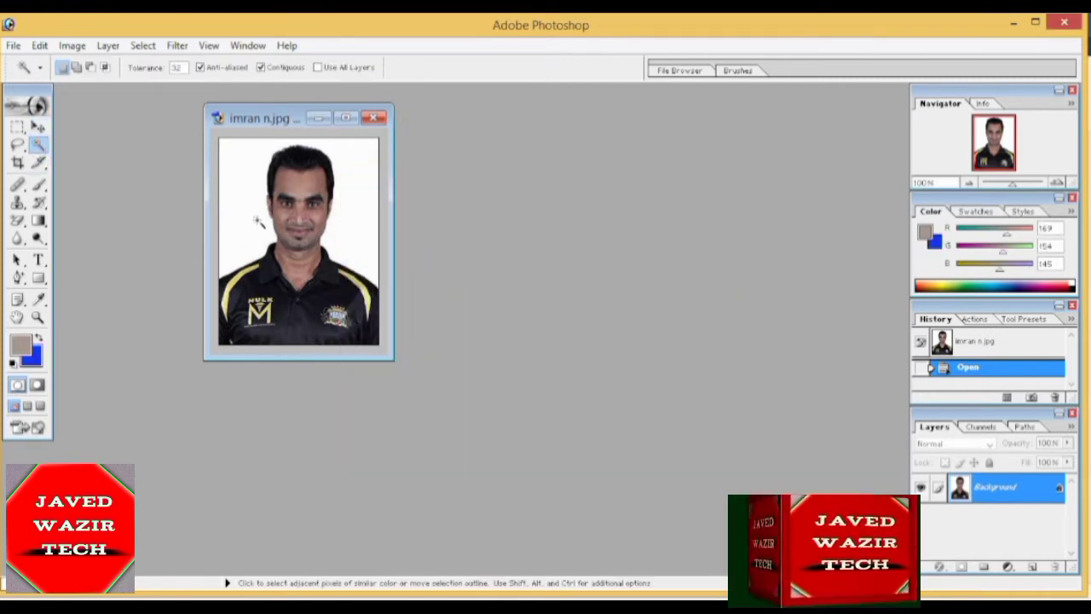
click(257, 221)
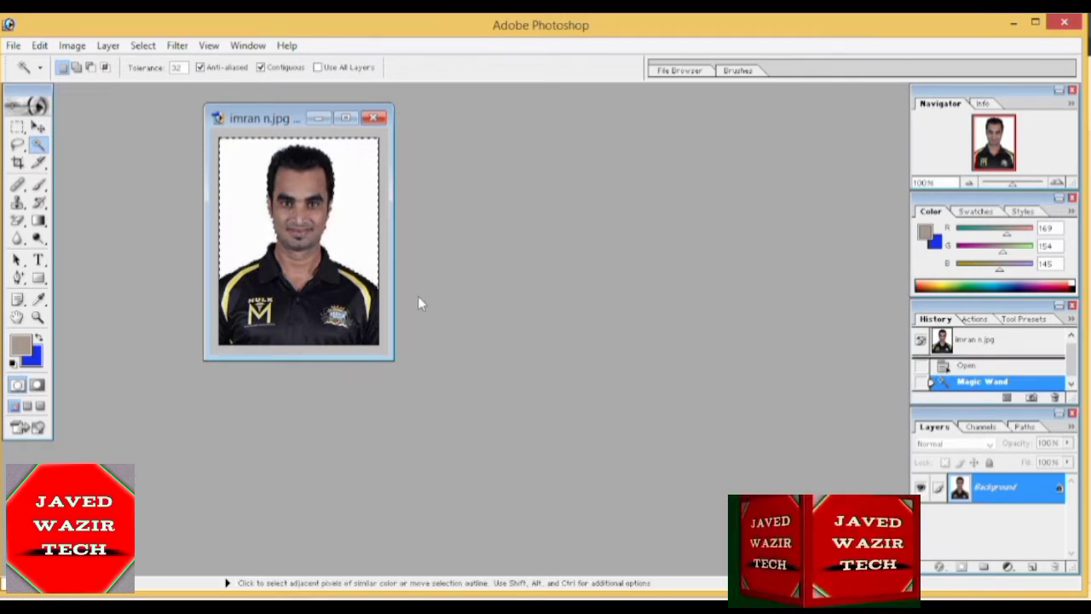
key(ctrl)
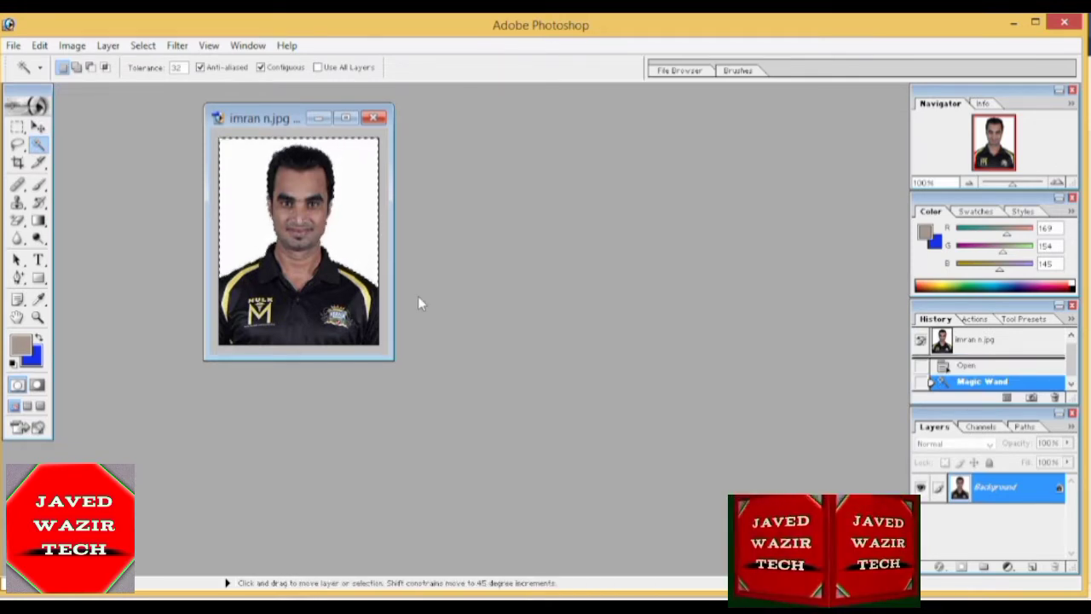
key(ctrl+BackSpace)
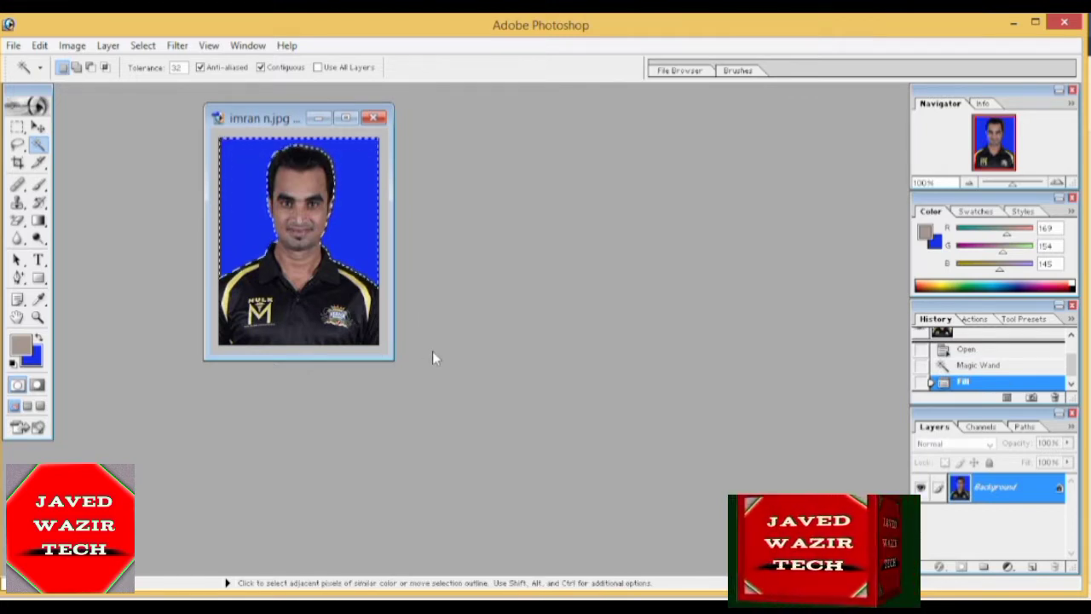
key(ctrl)
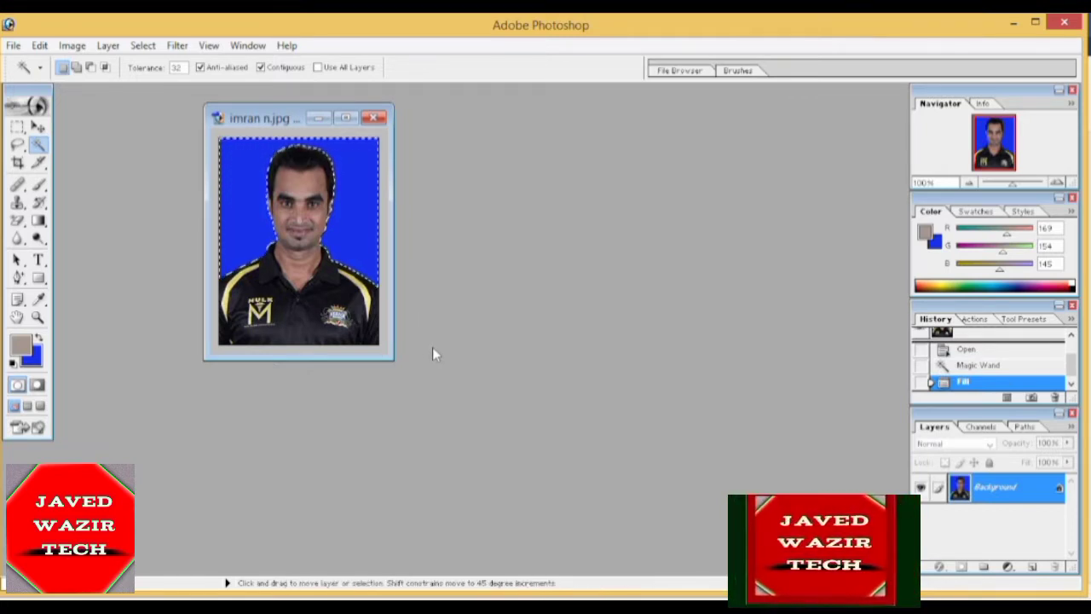
key(ctrl+d)
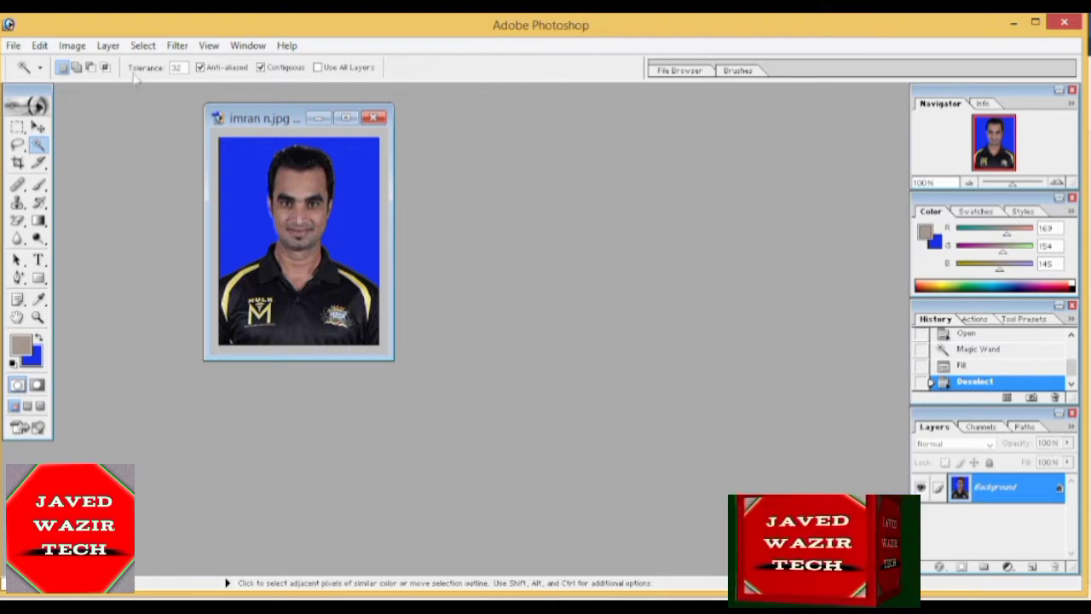
- Brighten the portrait with a two-point upward Curves adjustment
click(73, 46)
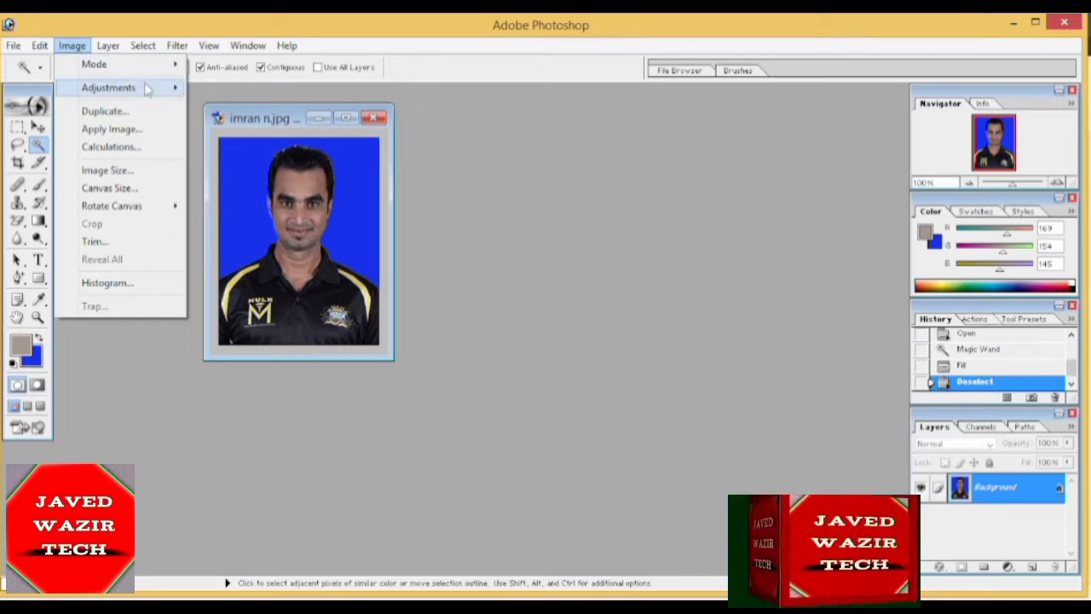
mouse_move(108, 87)
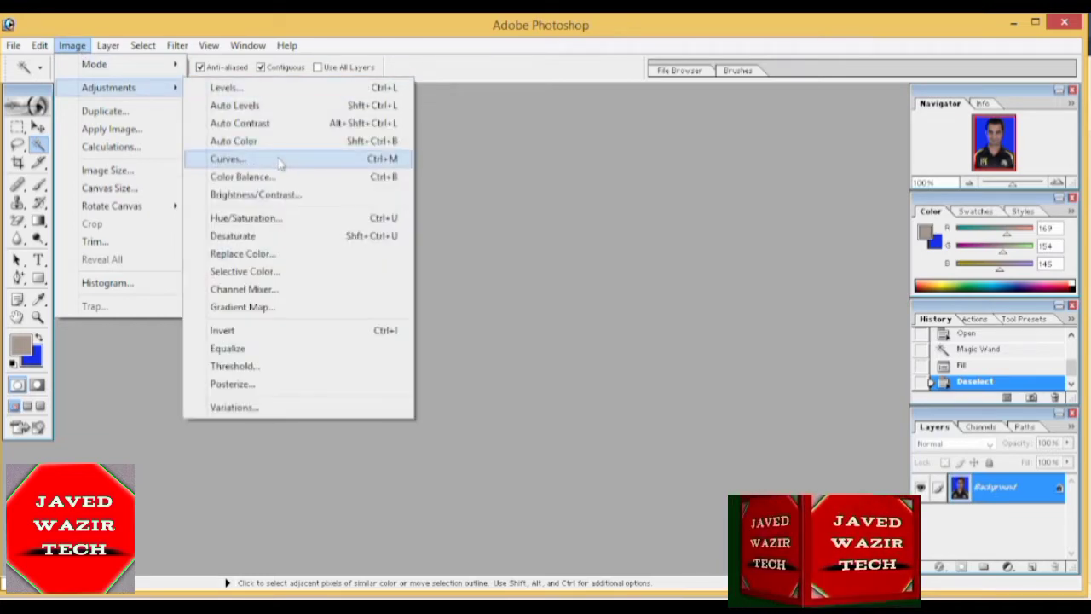
click(281, 163)
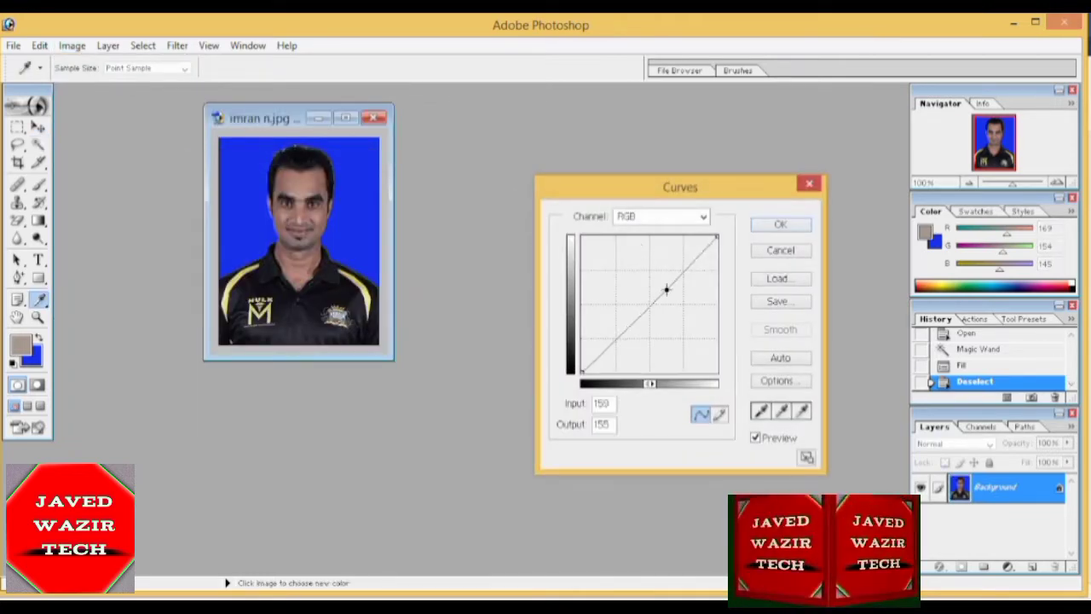
drag(665, 290, 640, 275)
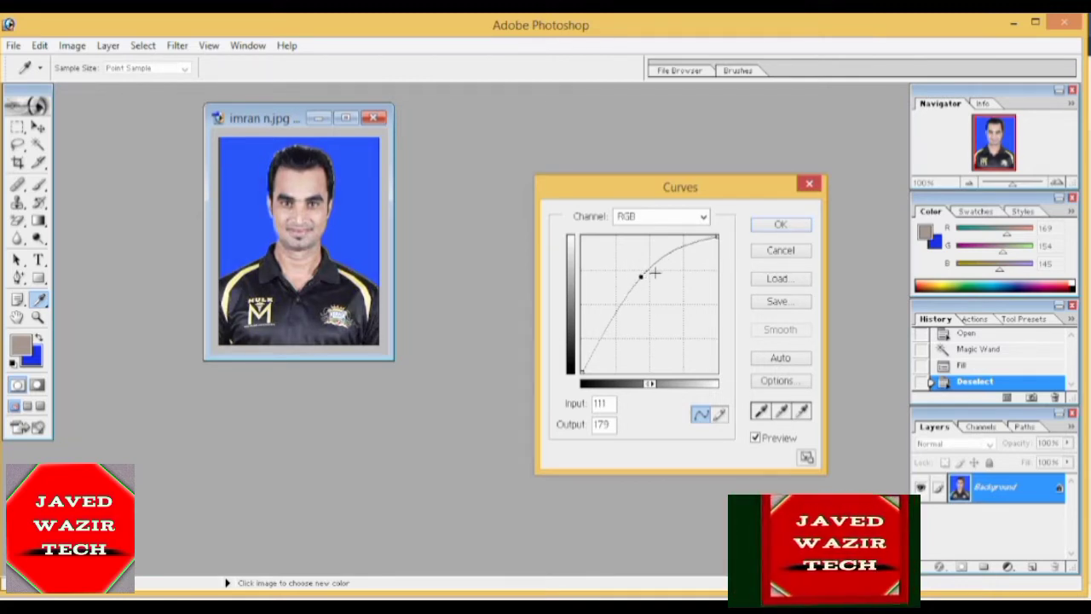
click(649, 272)
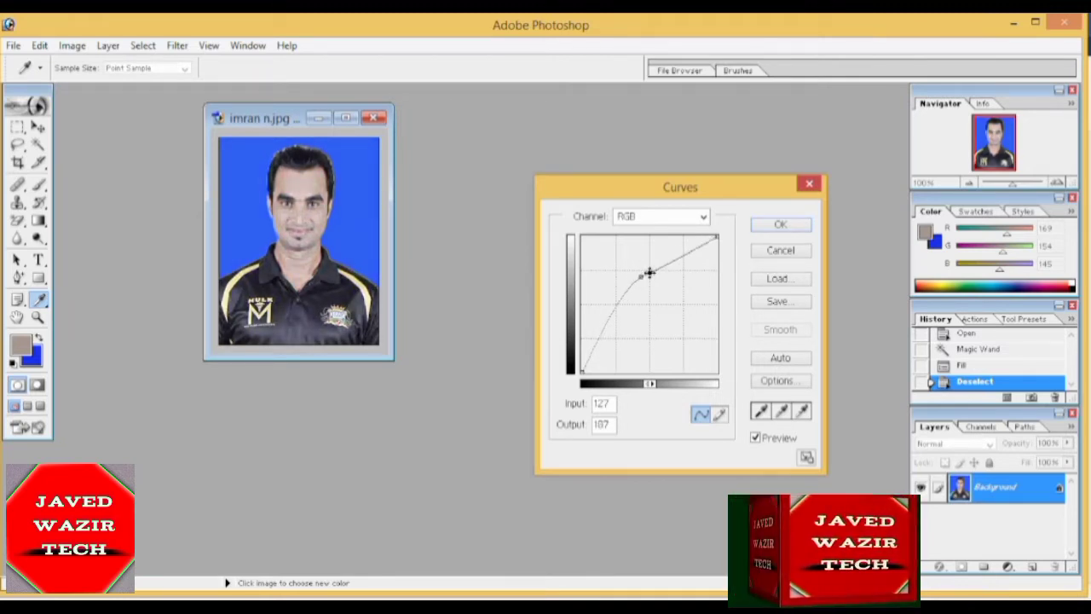
drag(649, 272, 645, 270)
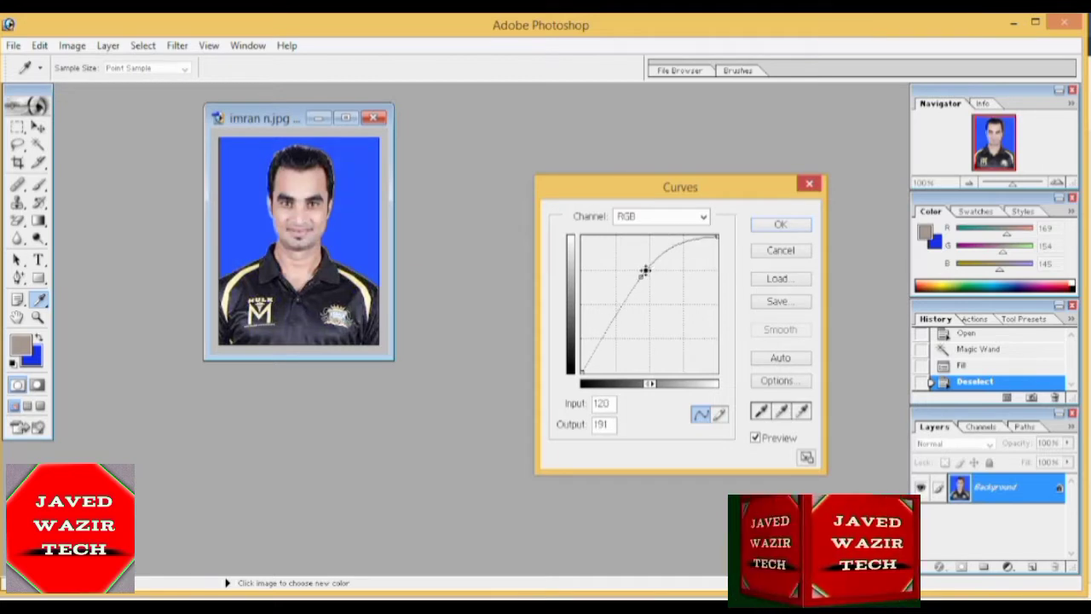
click(771, 226)
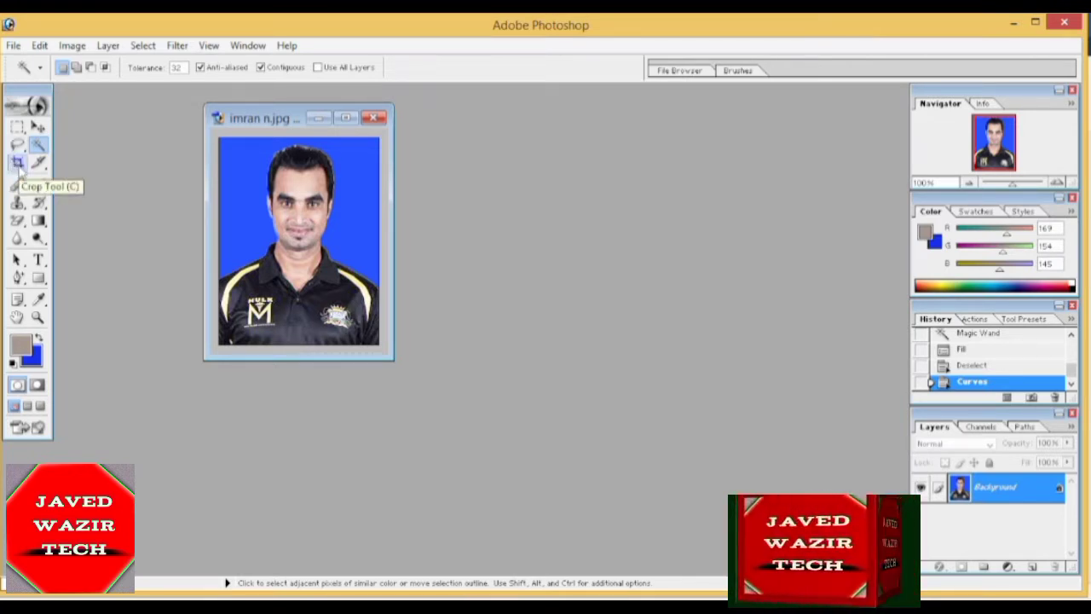
- Crop the whole portrait to 1.5 × 2 inches at 300 pixels/inch
click(18, 164)
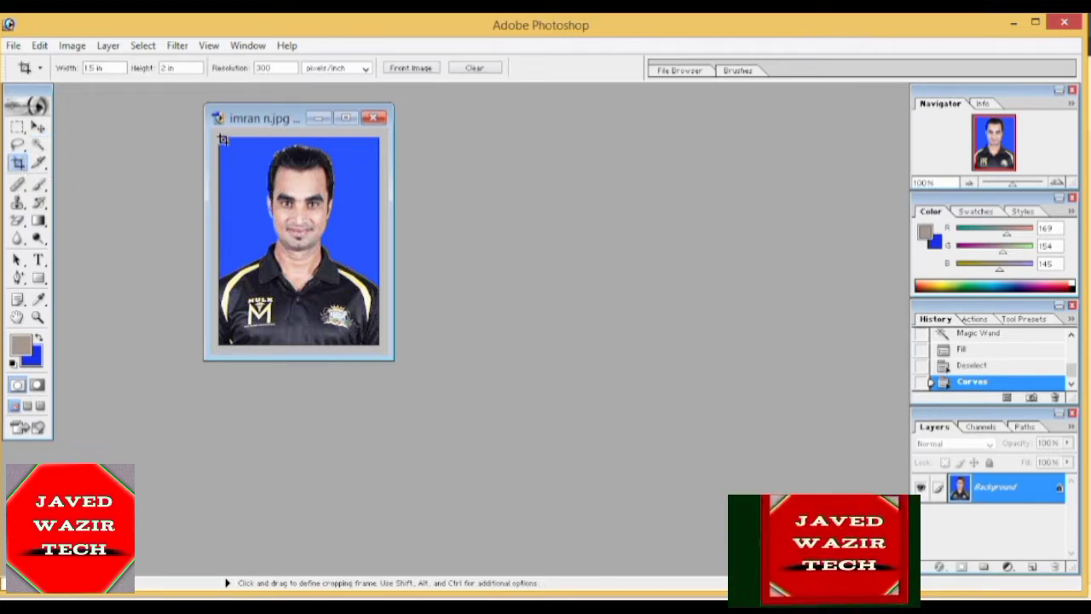
drag(256, 205, 348, 307)
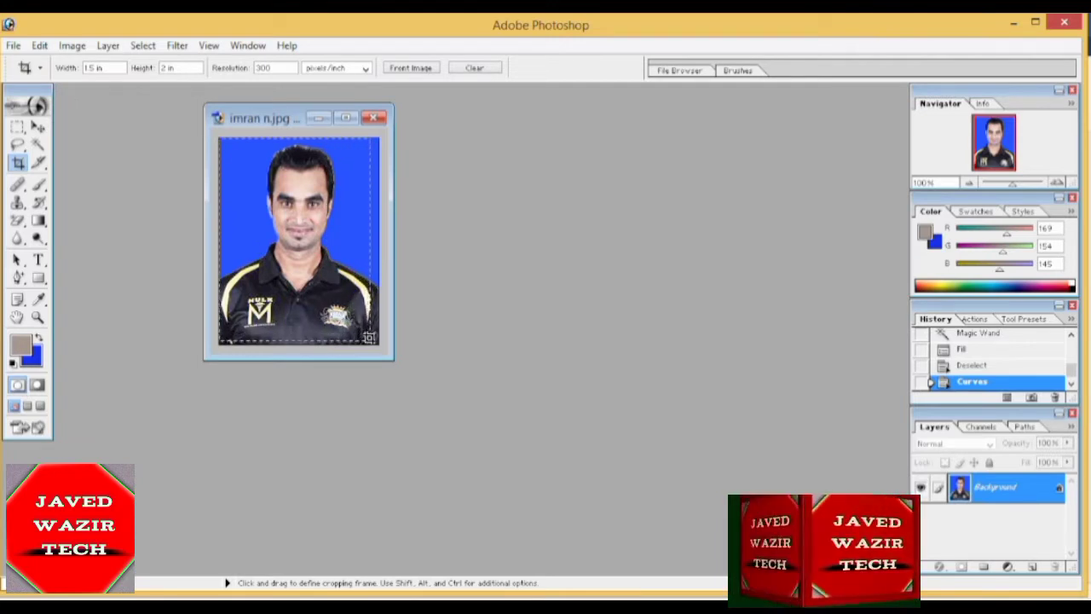
drag(362, 327, 368, 339)
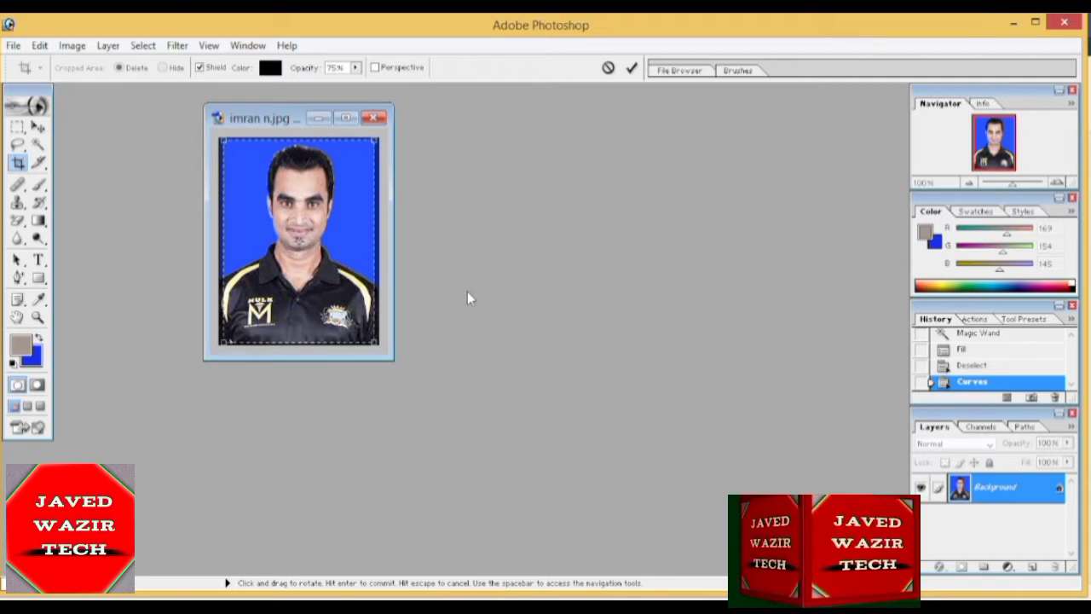
key(Return)
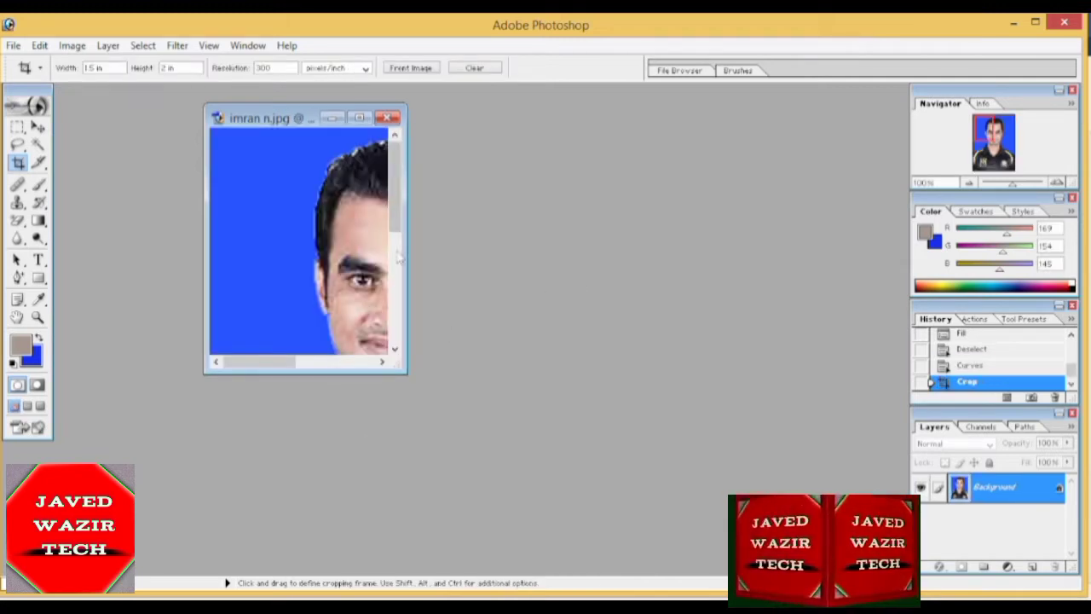
click(38, 317)
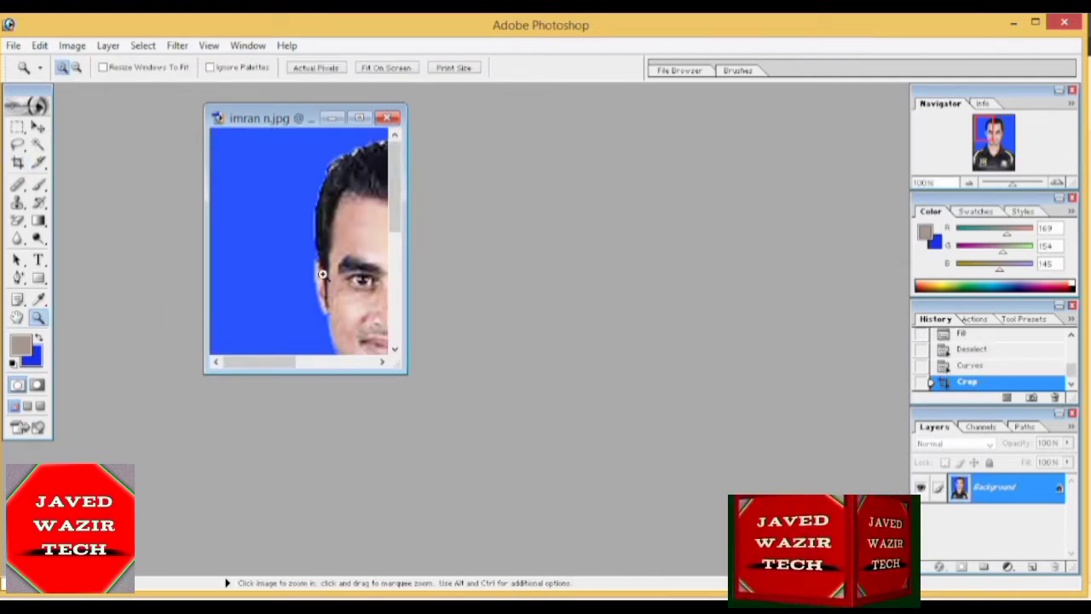
- Zoom the cropped portrait to Fit on Screen
click(292, 276)
right_click(312, 264)
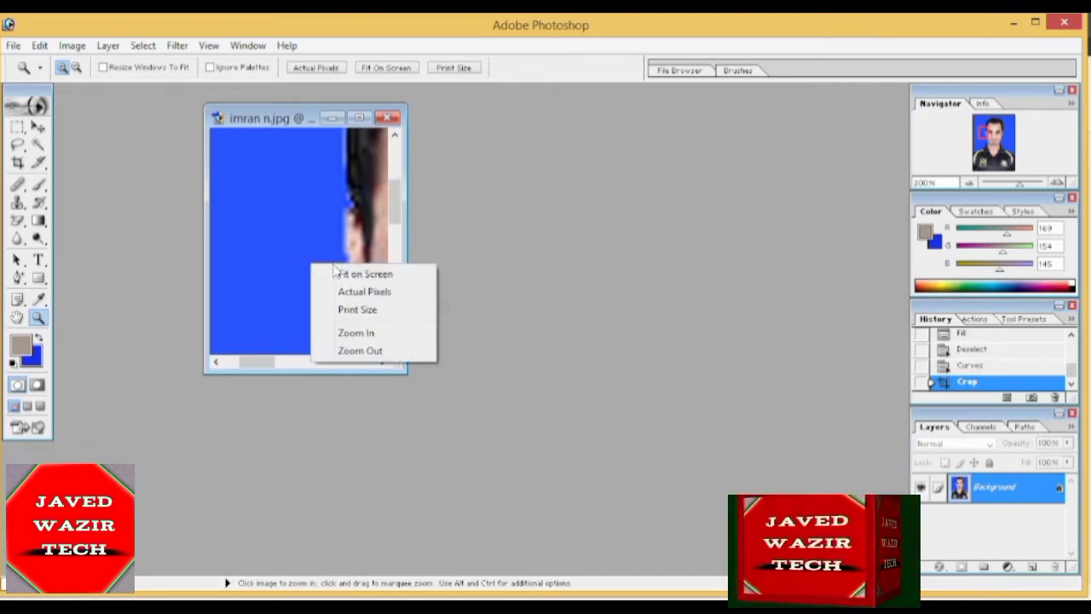
click(341, 274)
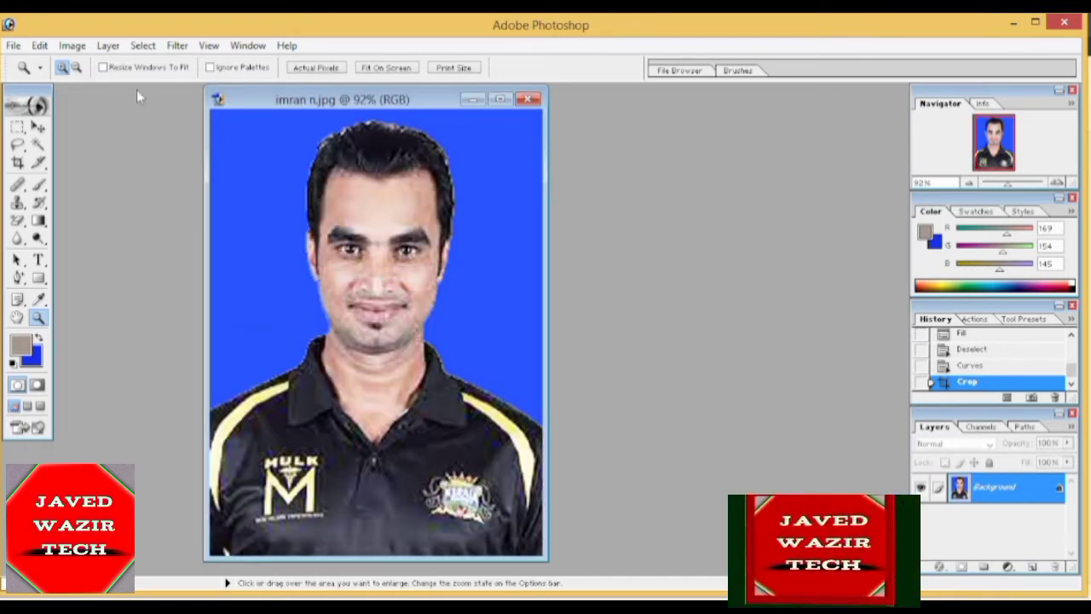
click(35, 162)
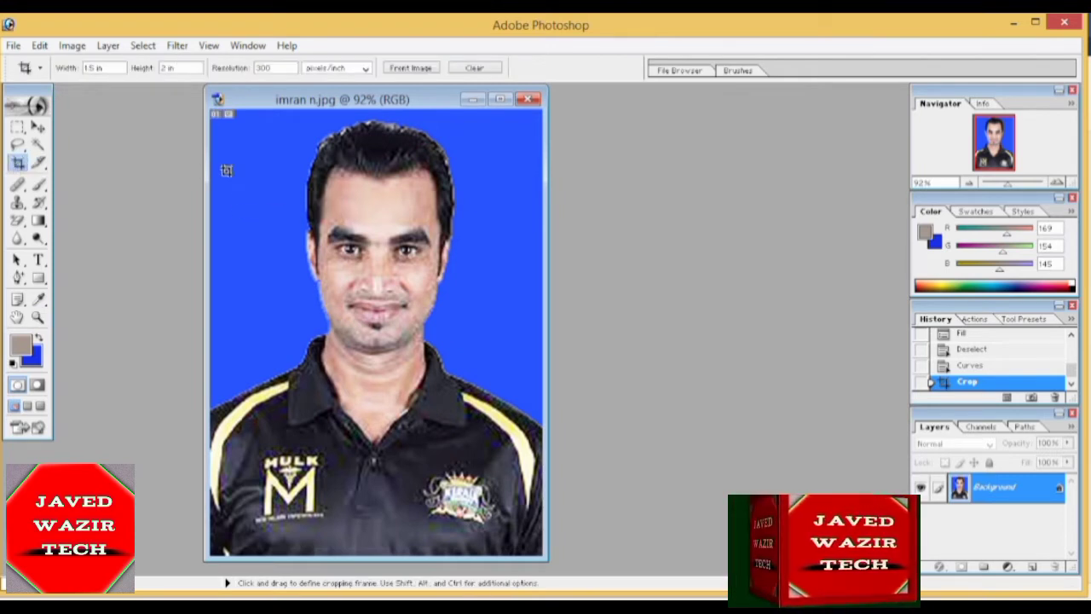
- Change the crop width to 1.4 in, keeping 2 in height and 300 resolution
click(96, 70)
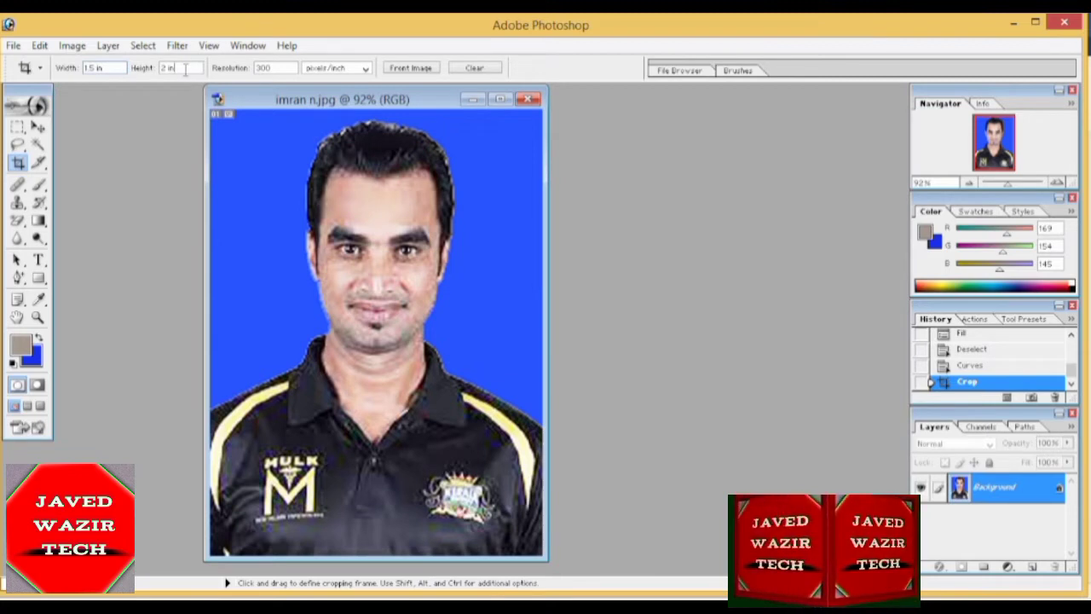
drag(184, 70, 168, 70)
click(100, 69)
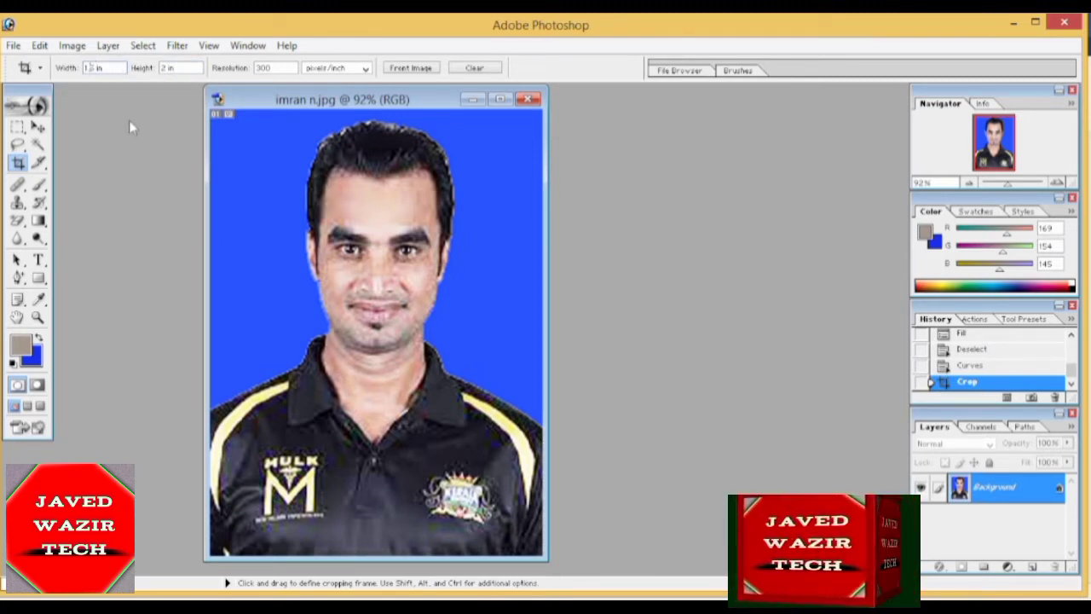
key(BackSpace)
key(BackSpace)
key(BackSpace)
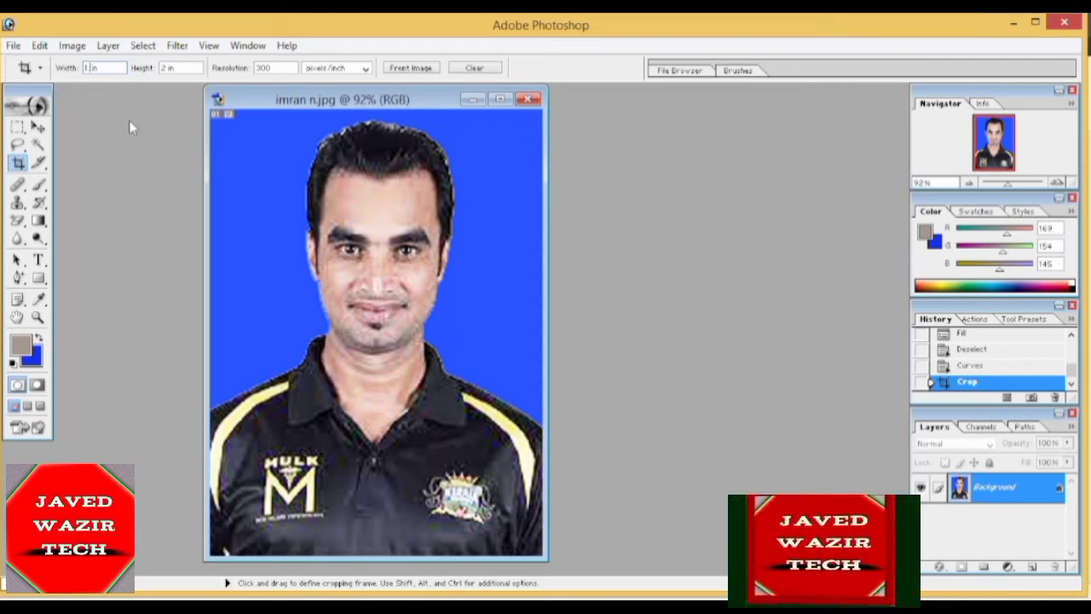
text(.4in)
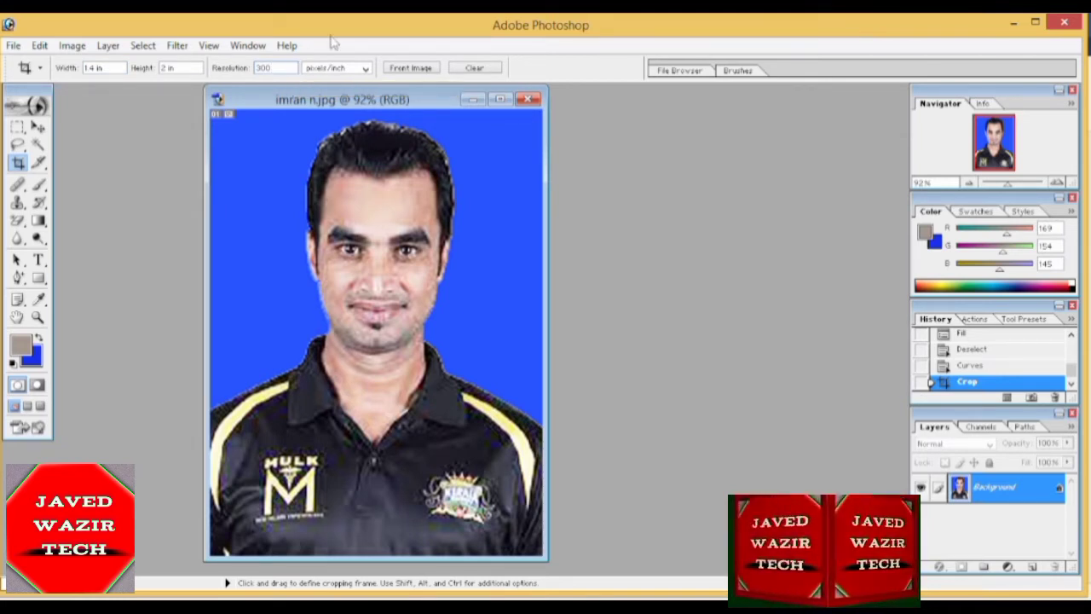
drag(281, 69, 260, 68)
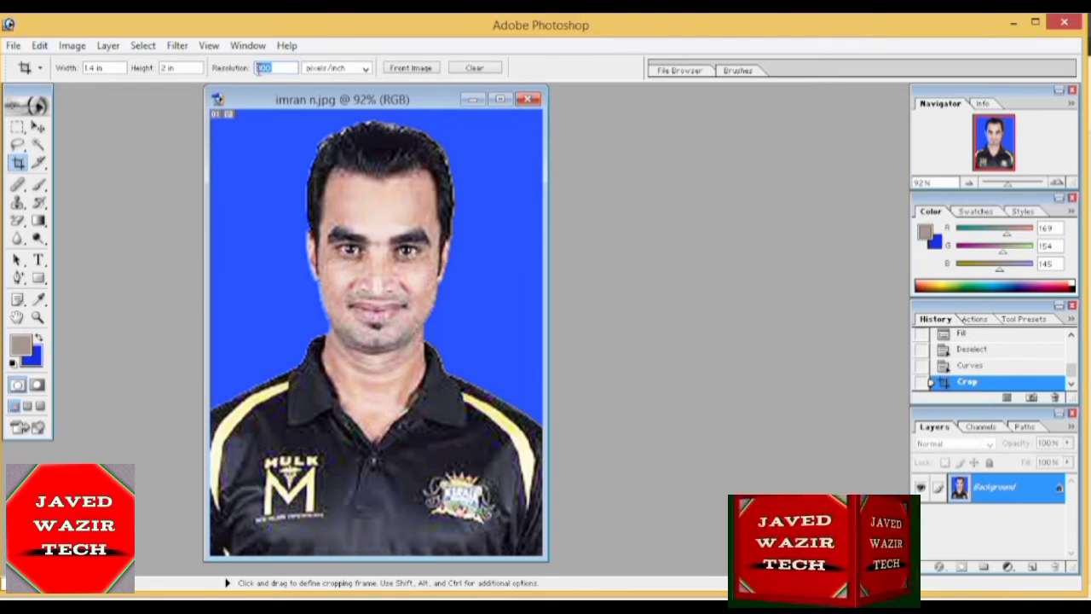
text(1)
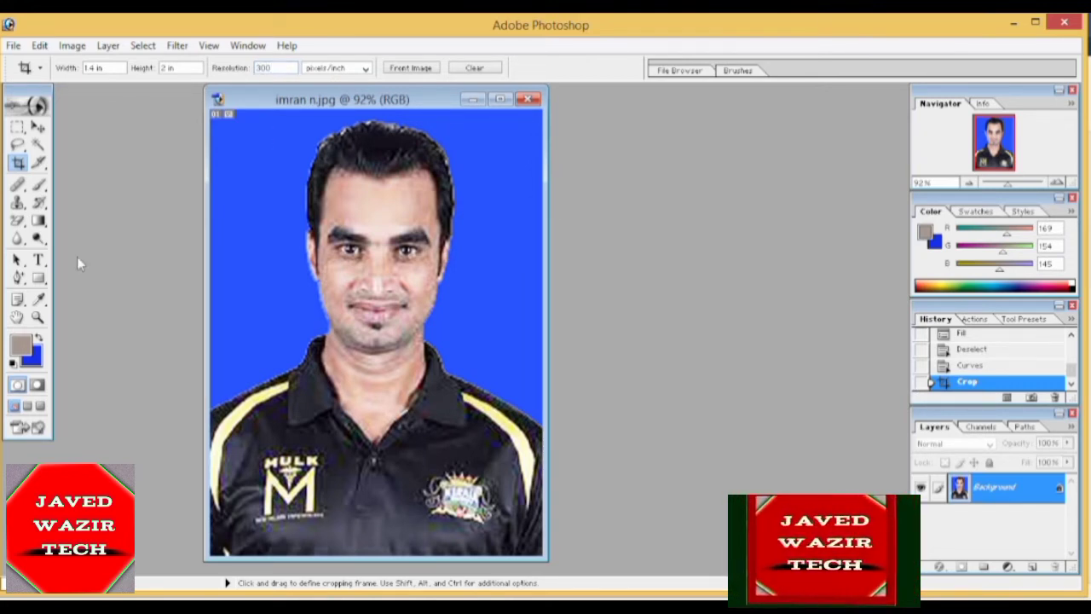
- View the photo at Actual Pixels zoom
click(37, 318)
right_click(385, 296)
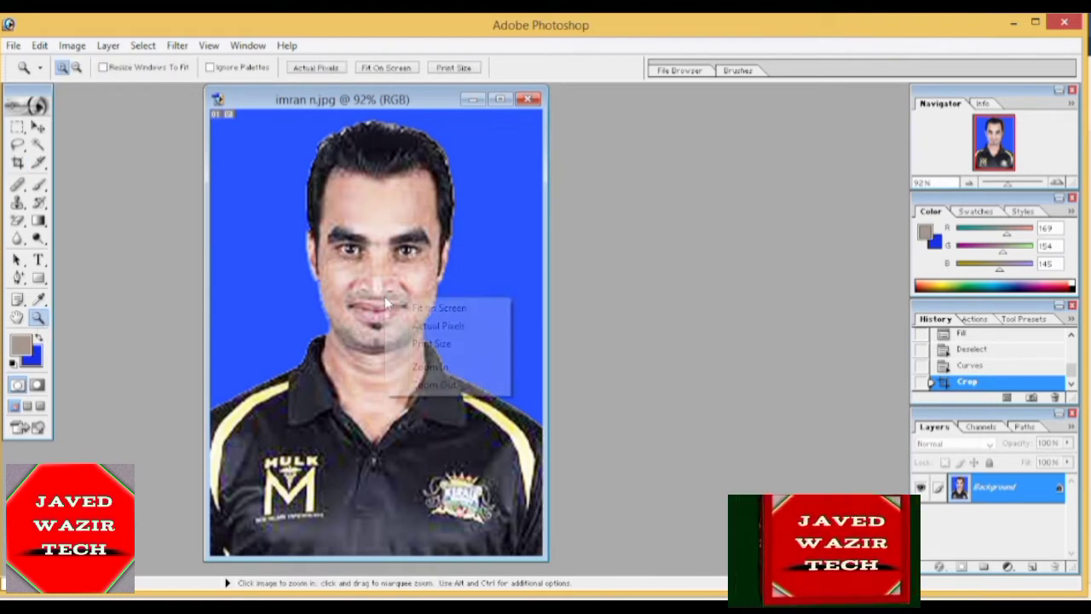
click(375, 297)
right_click(368, 317)
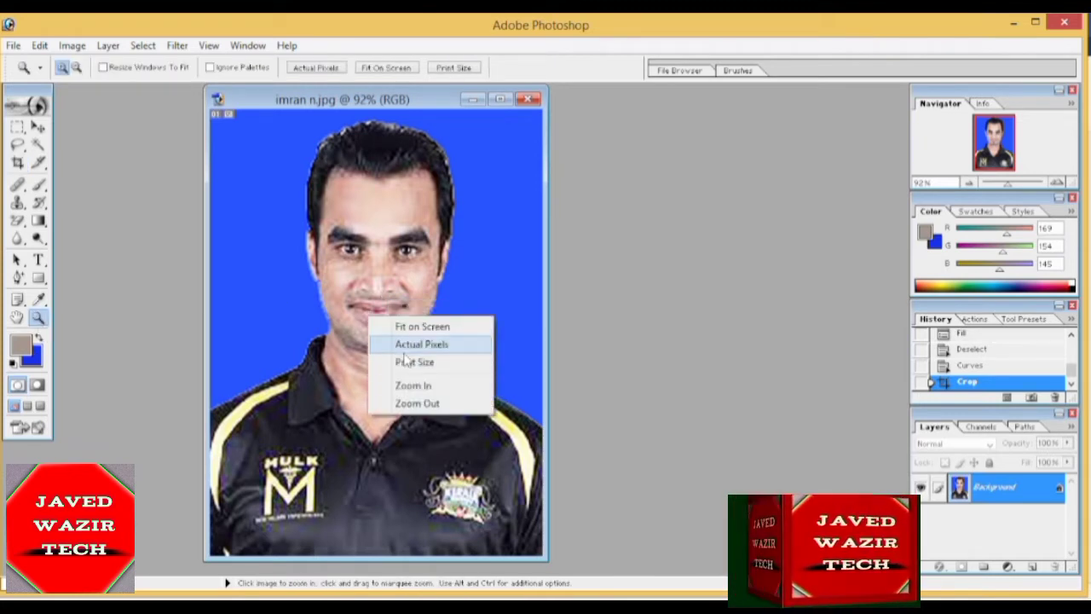
click(414, 344)
- Zoom out and re-crop the photo to the 1.4 × 2 inch frame
key(ctrl)
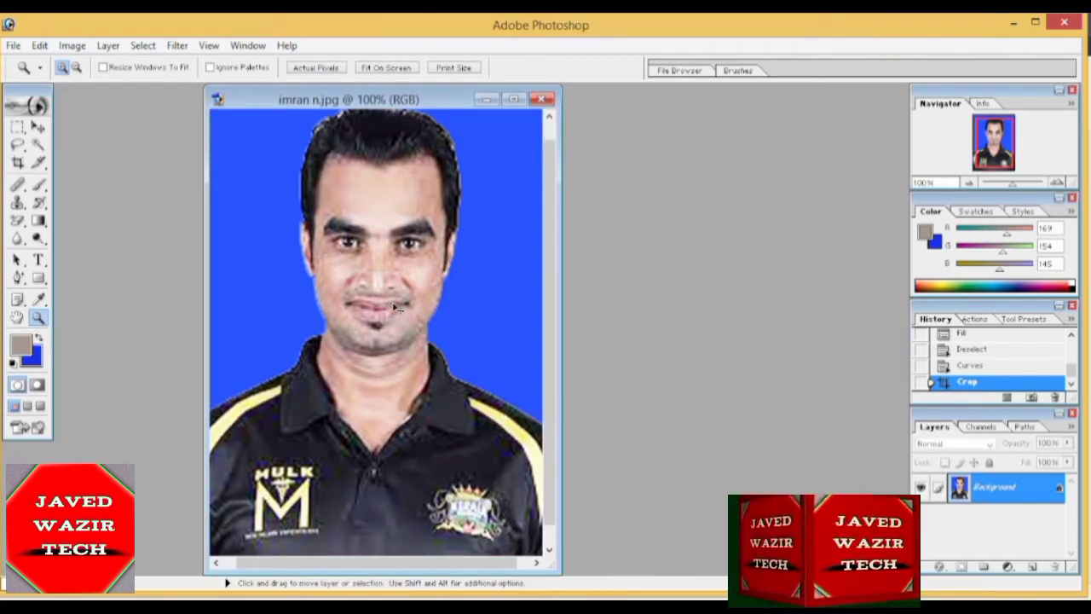
key(ctrl+minus)
key(ctrl+minus)
key(ctrl+minus)
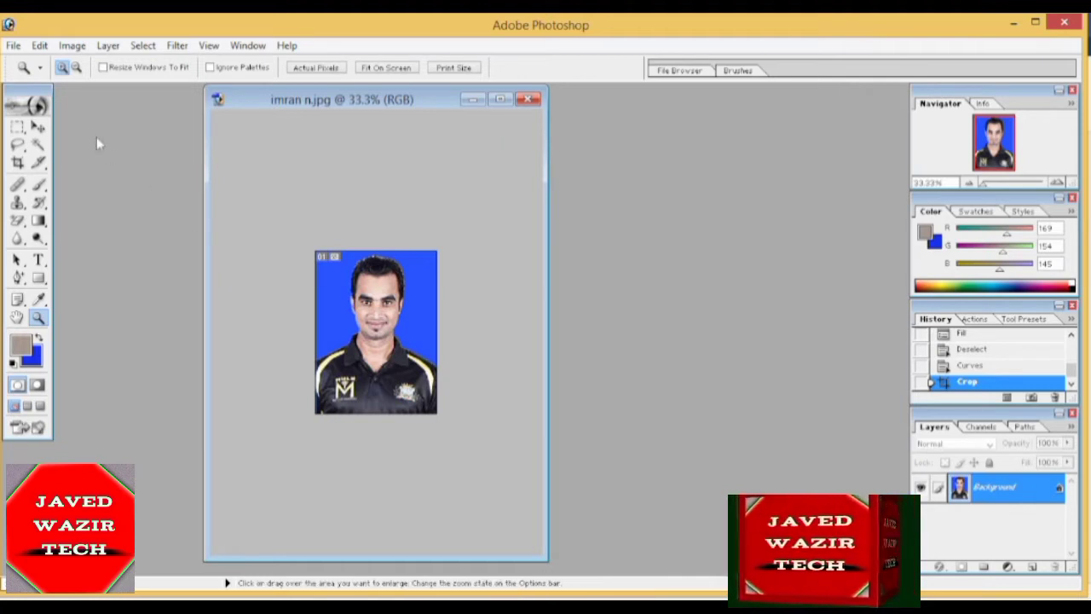
click(18, 162)
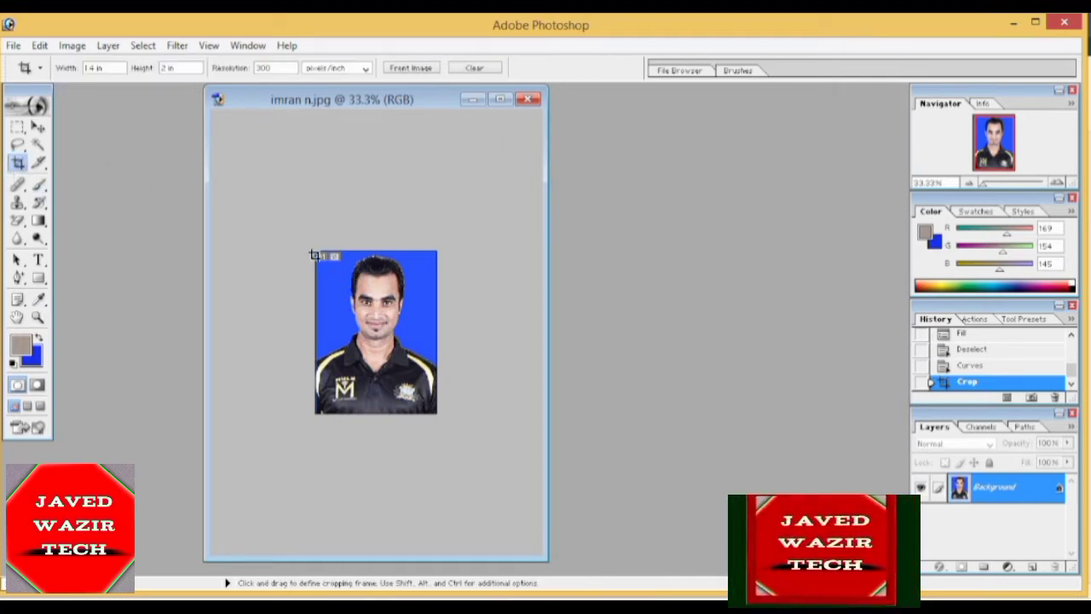
drag(314, 255, 432, 415)
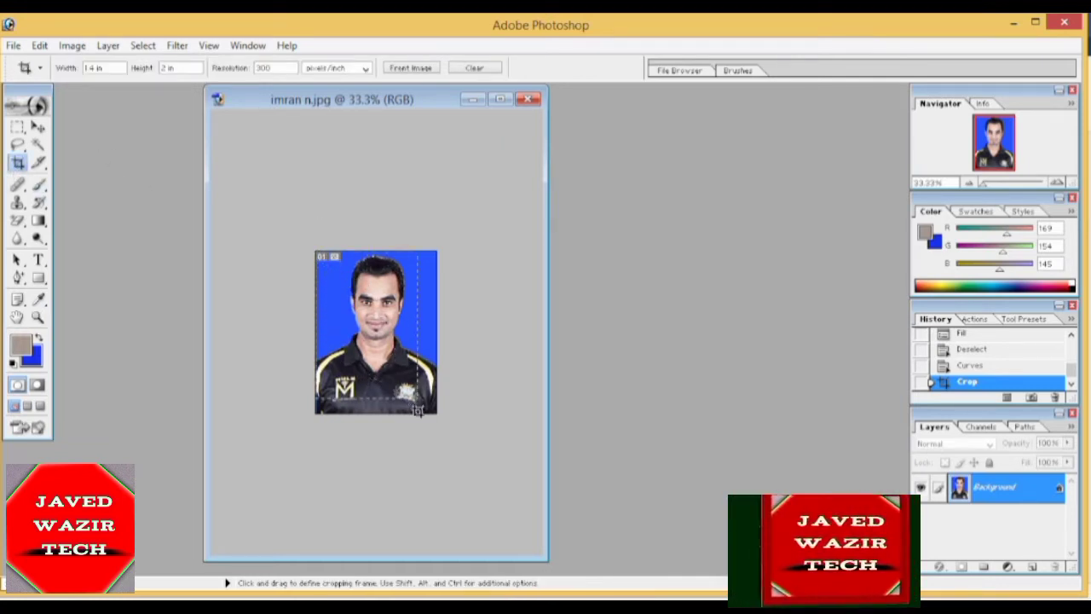
drag(431, 414, 439, 414)
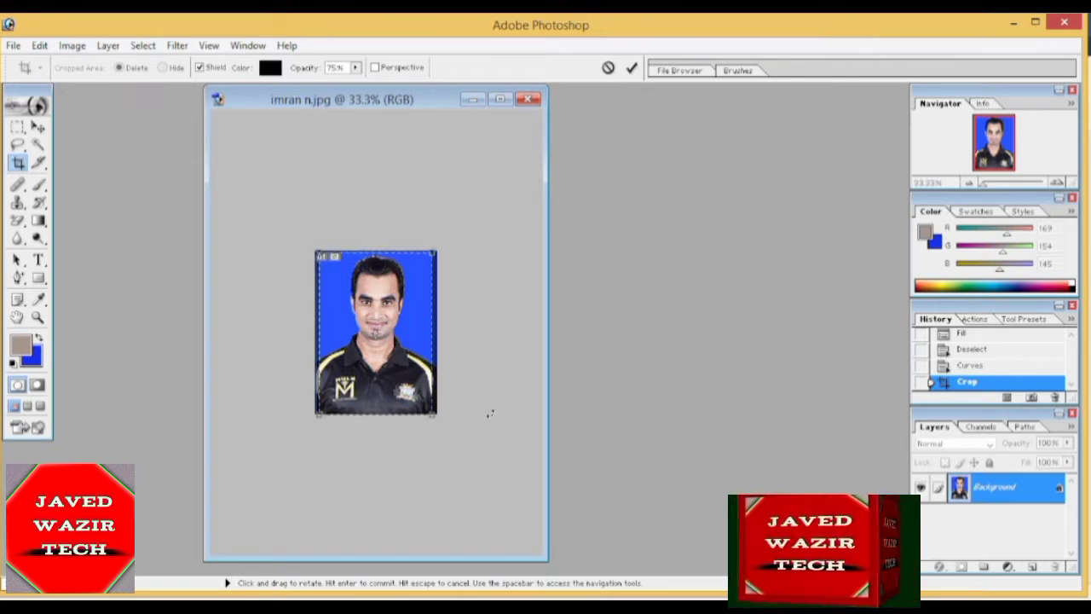
key(Return)
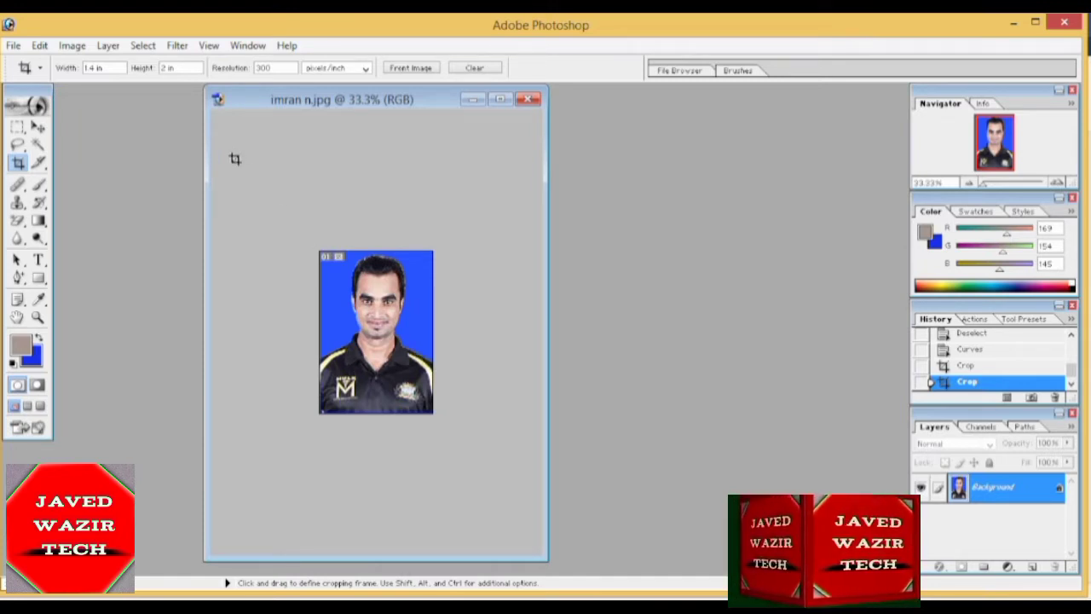
- Brighten the re-cropped photo with an upward Curves adjustment
click(72, 45)
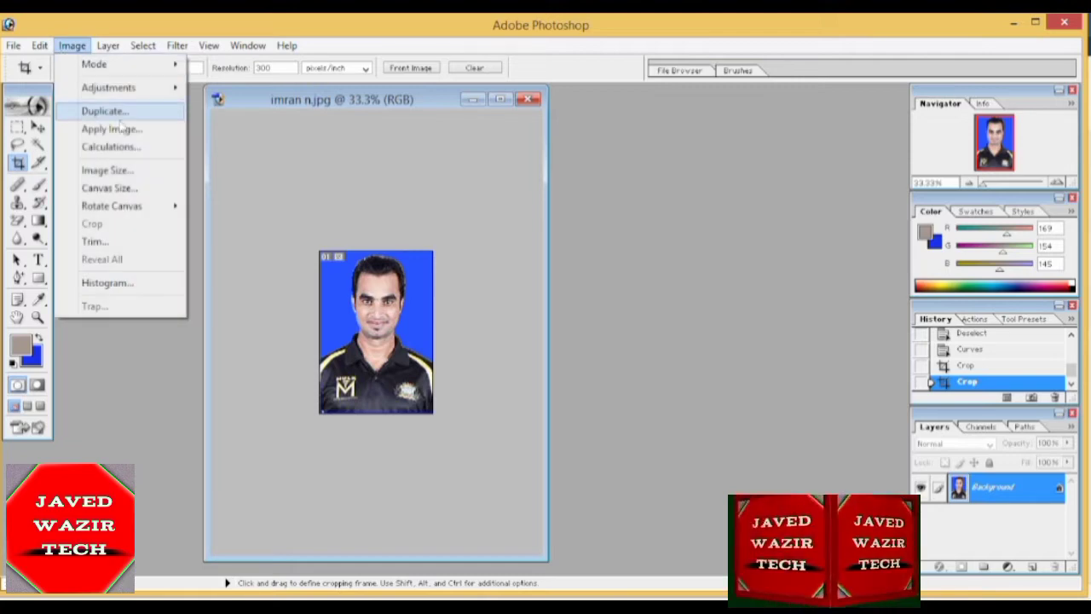
mouse_move(109, 87)
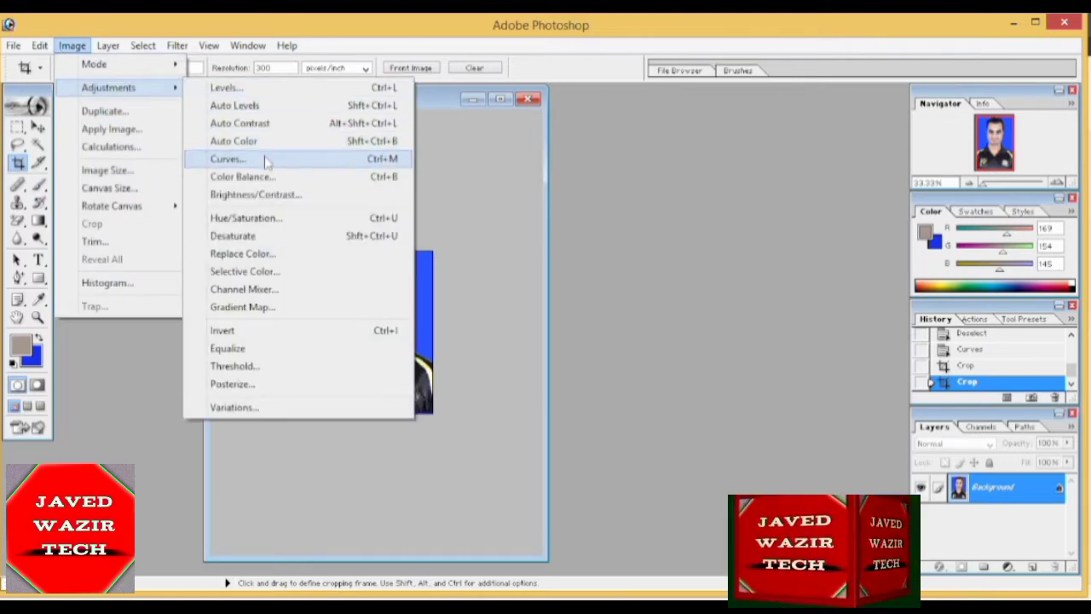
click(268, 159)
drag(661, 292, 657, 286)
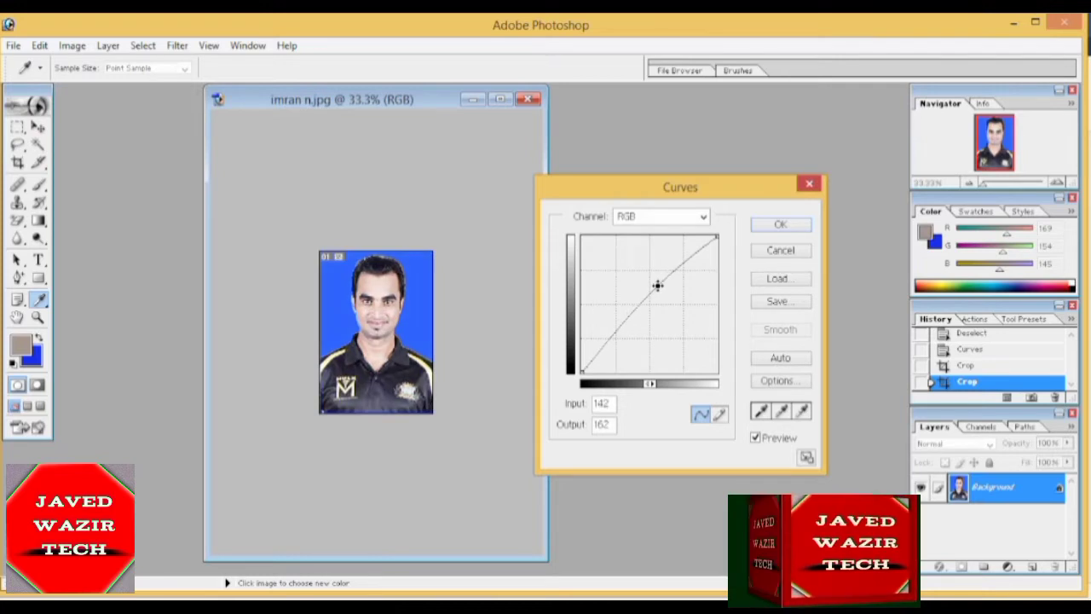
click(761, 226)
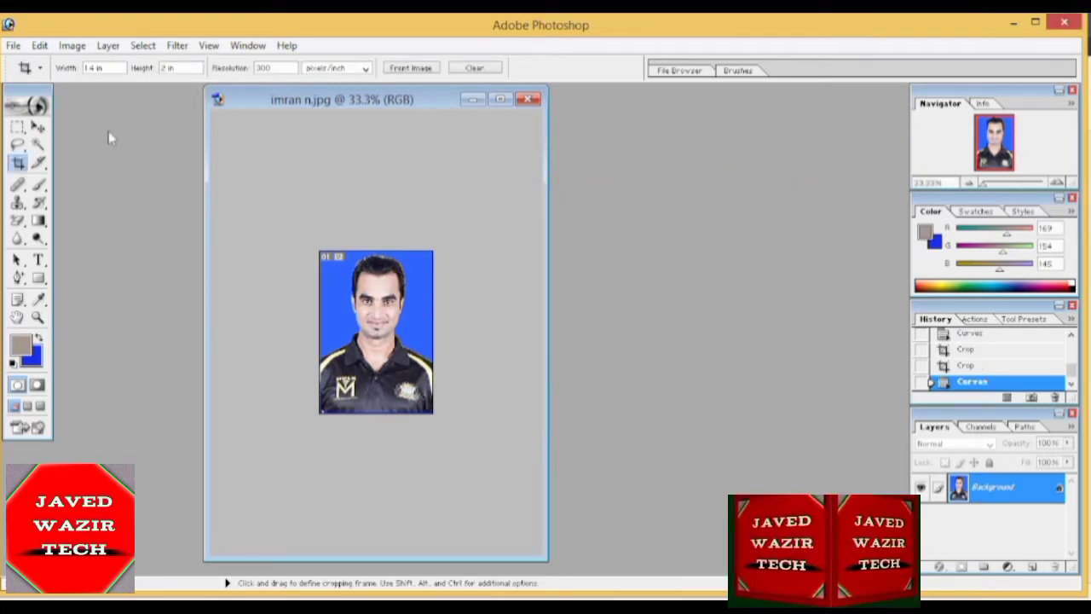
- Apply a second Curves adjustment, nudging a new point slightly down
click(75, 48)
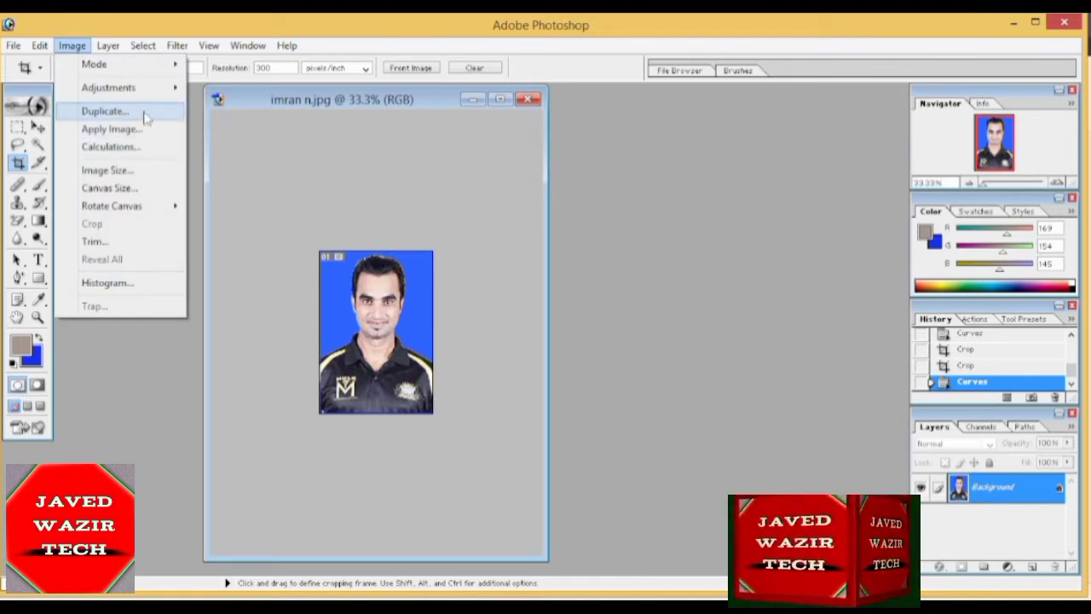
mouse_move(108, 87)
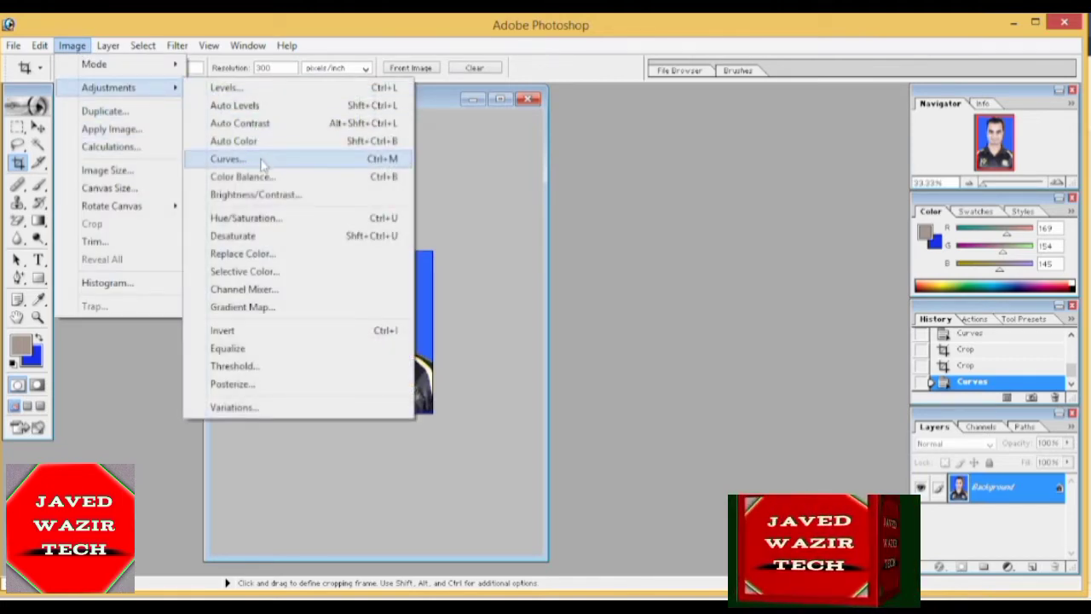
click(256, 158)
click(673, 280)
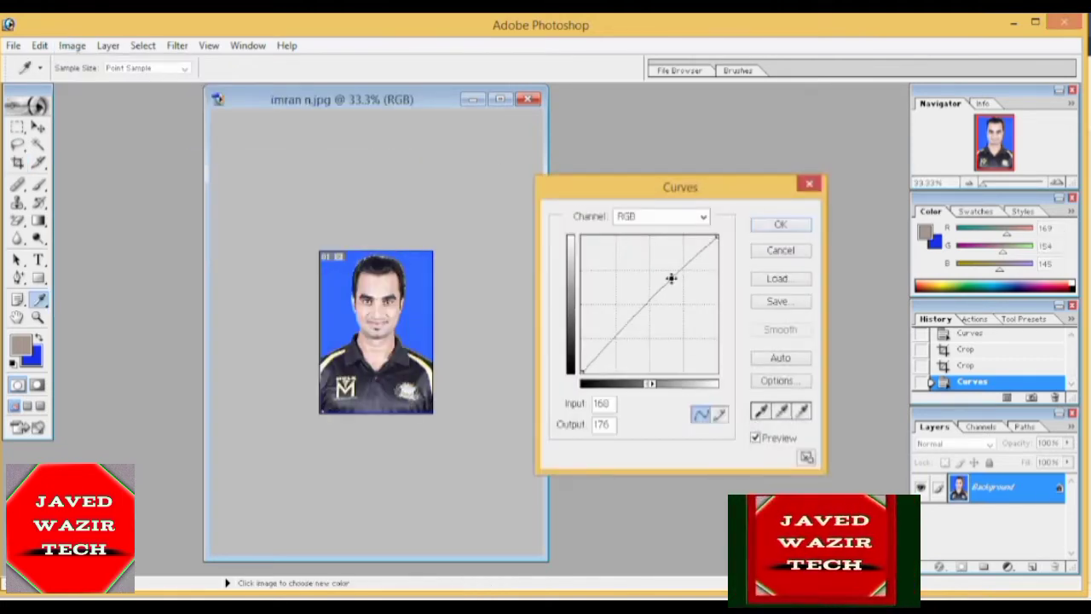
drag(674, 279, 679, 283)
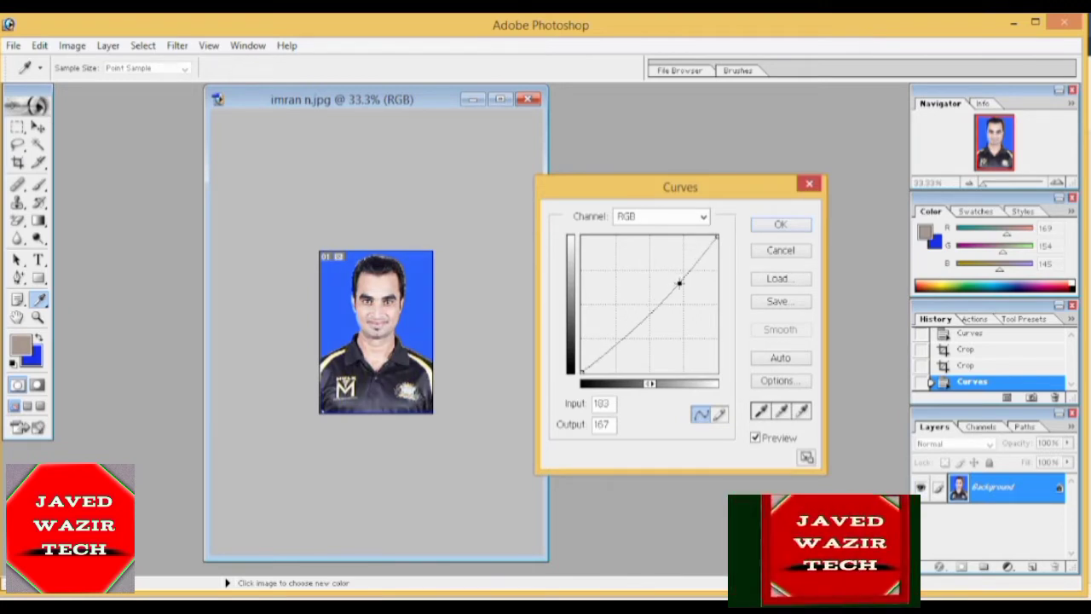
click(778, 225)
key(c)
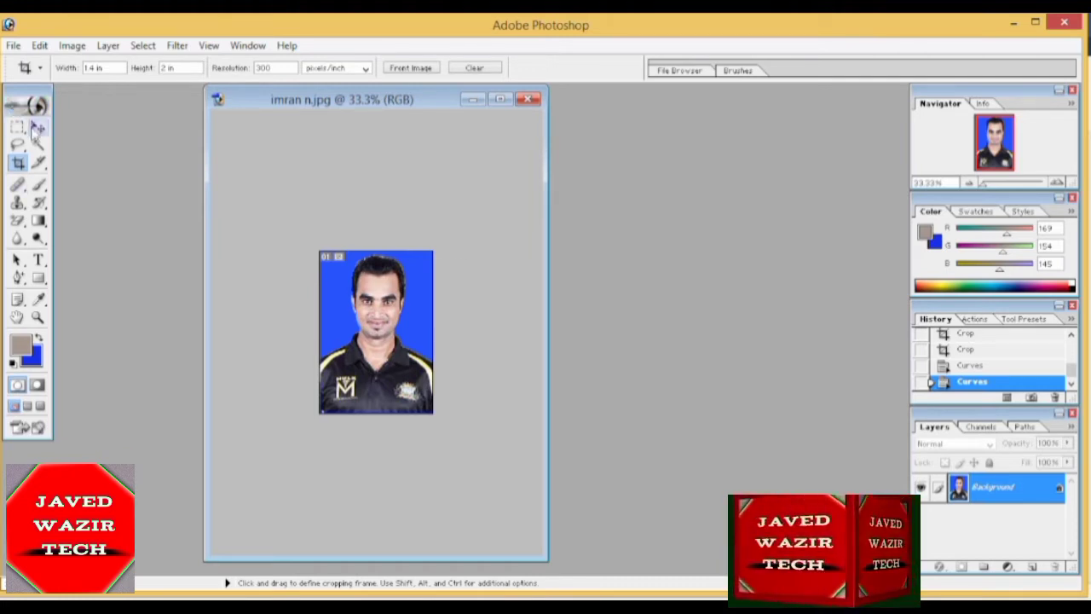
- Select all, free-transform the photo slightly taller from its bottom edge, apply, and deselect
click(38, 127)
key(ctrl+a)
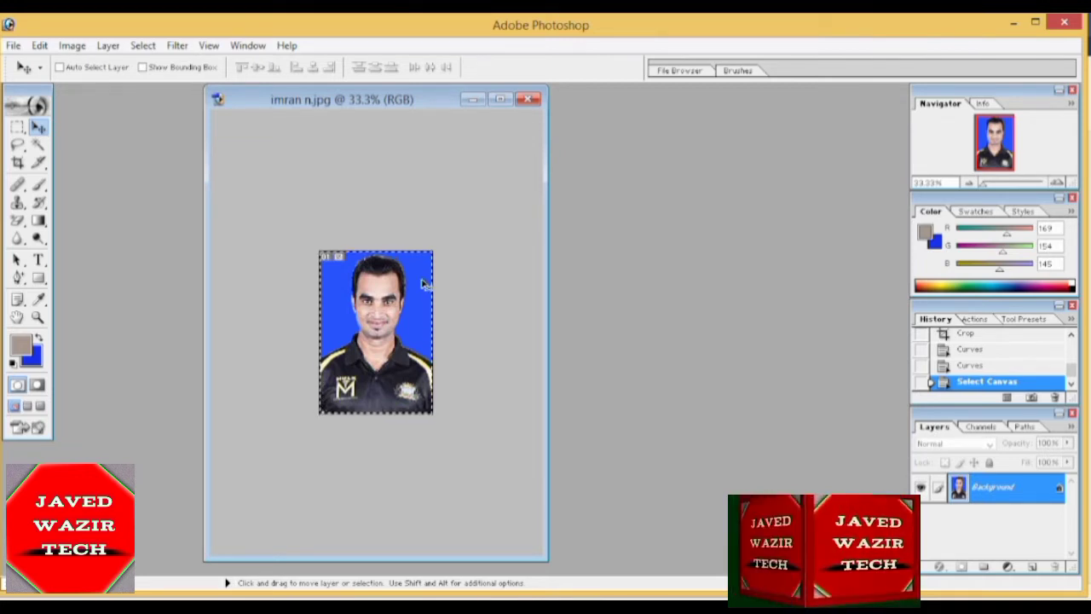
key(ctrl+t)
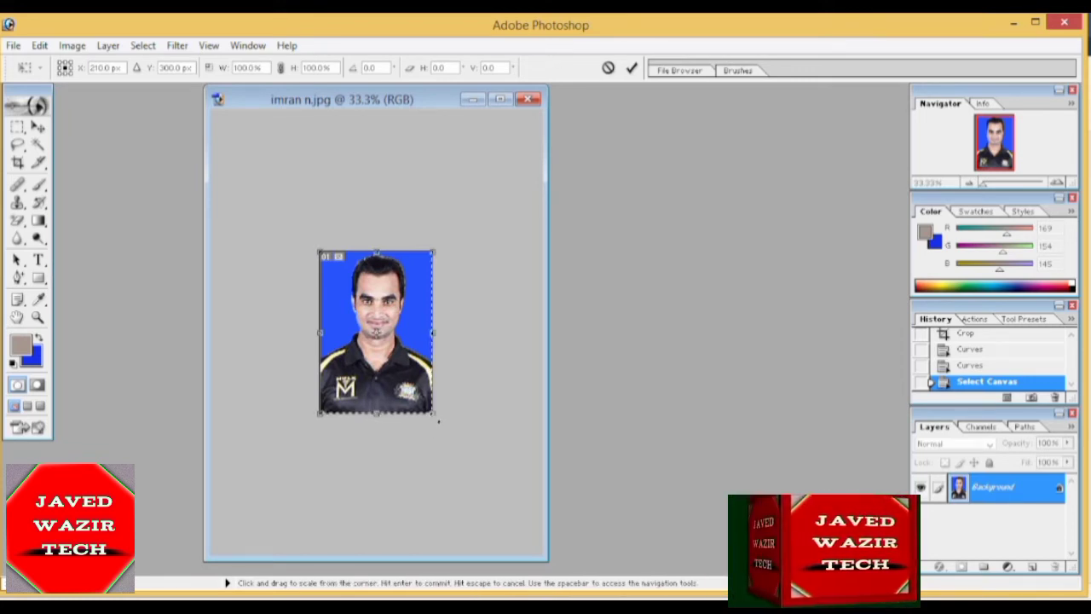
drag(433, 414, 434, 426)
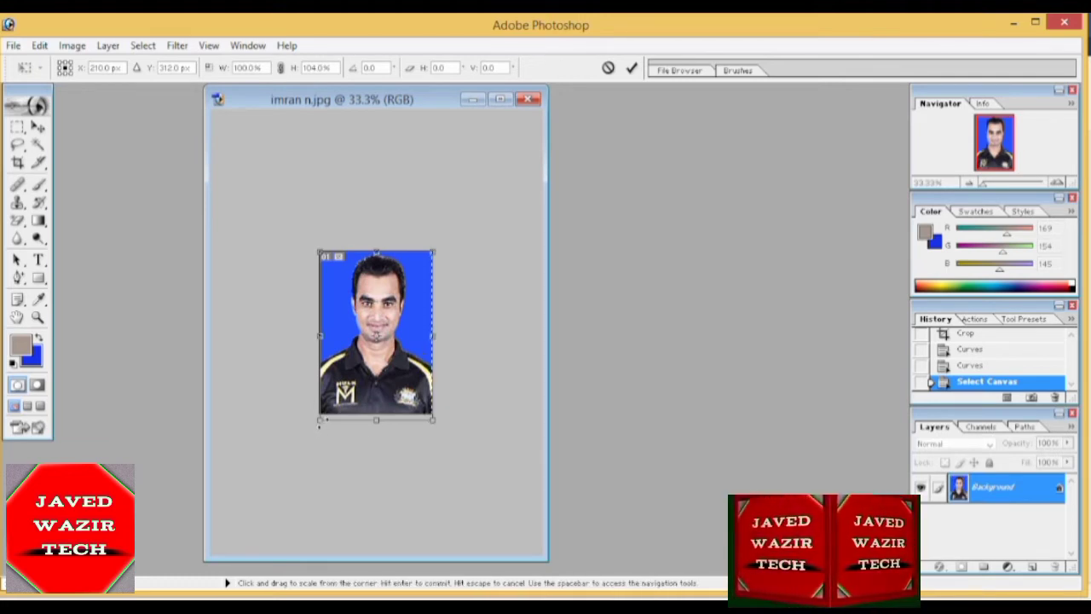
drag(319, 426, 307, 427)
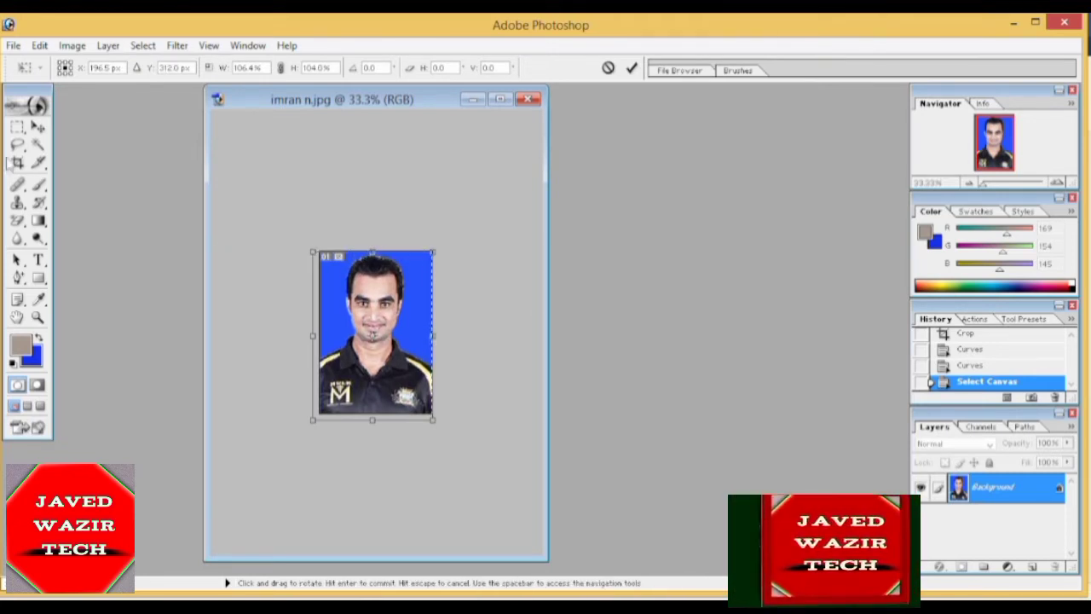
click(37, 125)
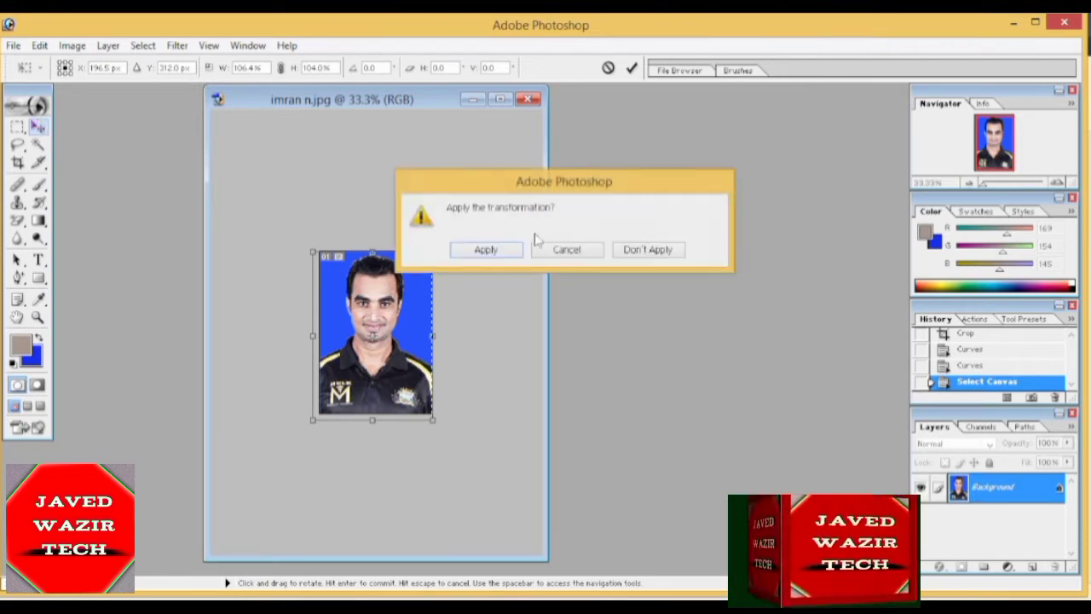
click(503, 251)
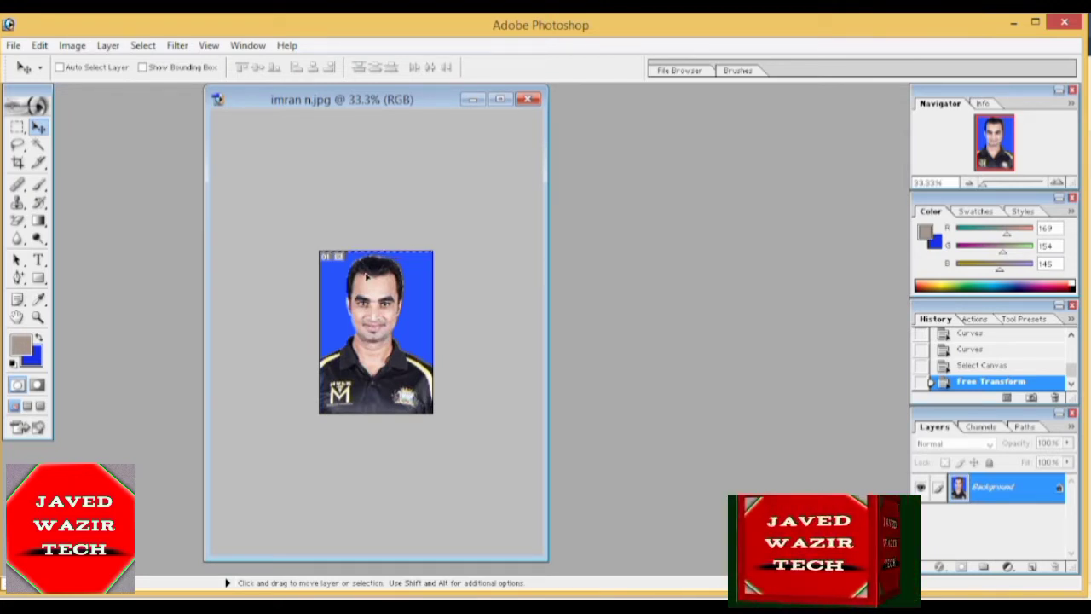
key(ctrl+d)
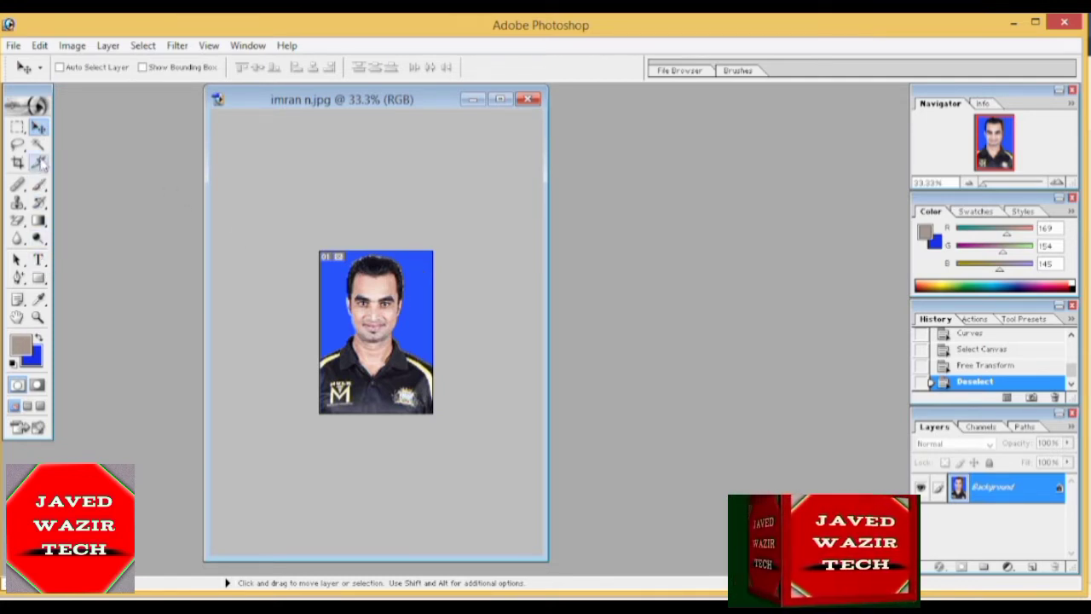
- Select the whole canvas and turn it into a 19-pixel Border selection
click(18, 162)
click(38, 127)
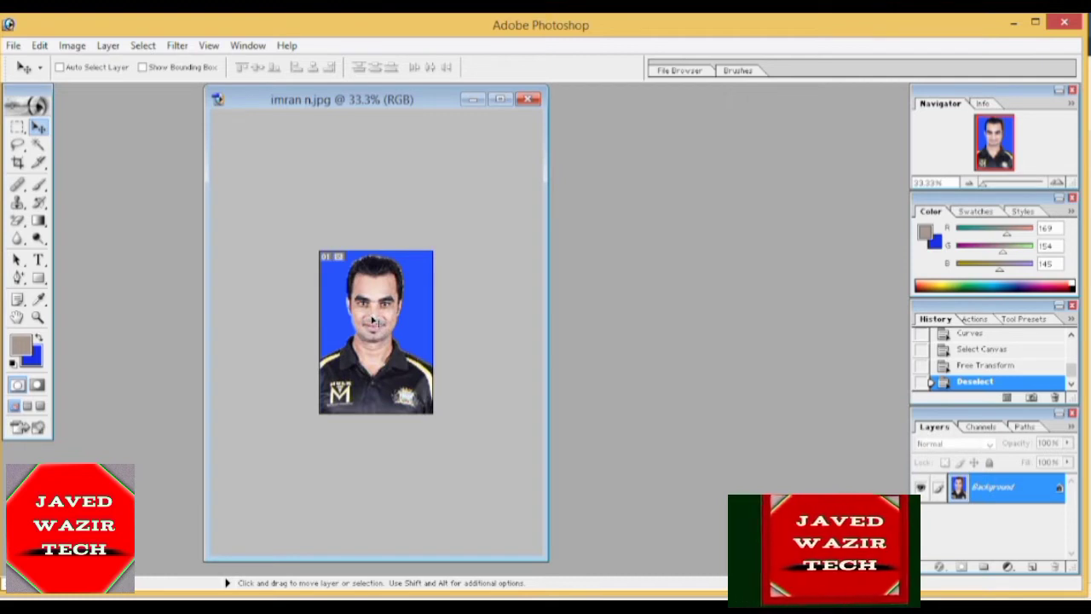
key(ctrl+a)
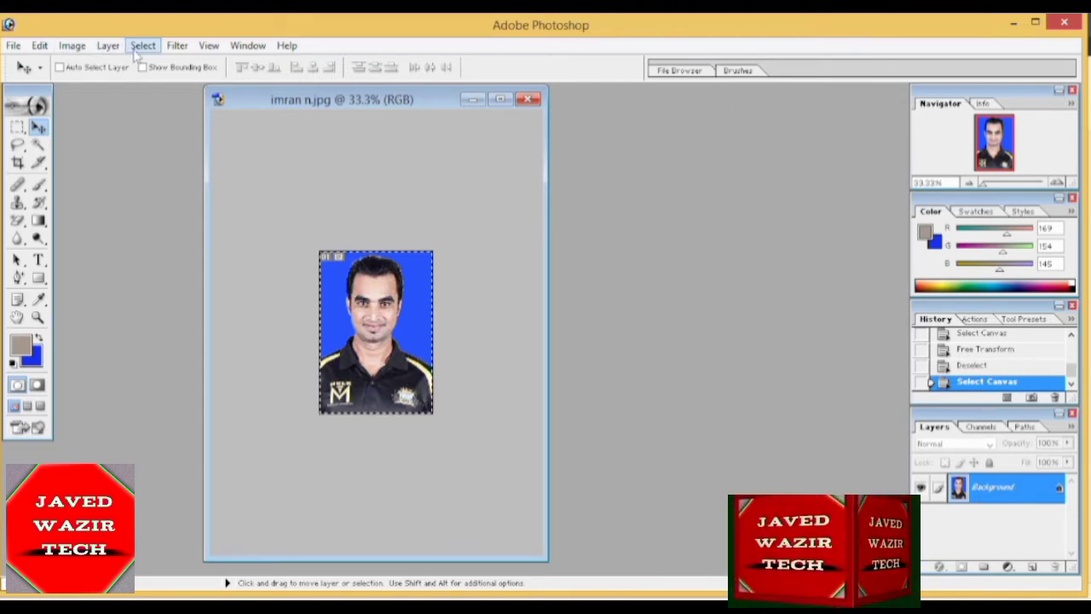
click(138, 50)
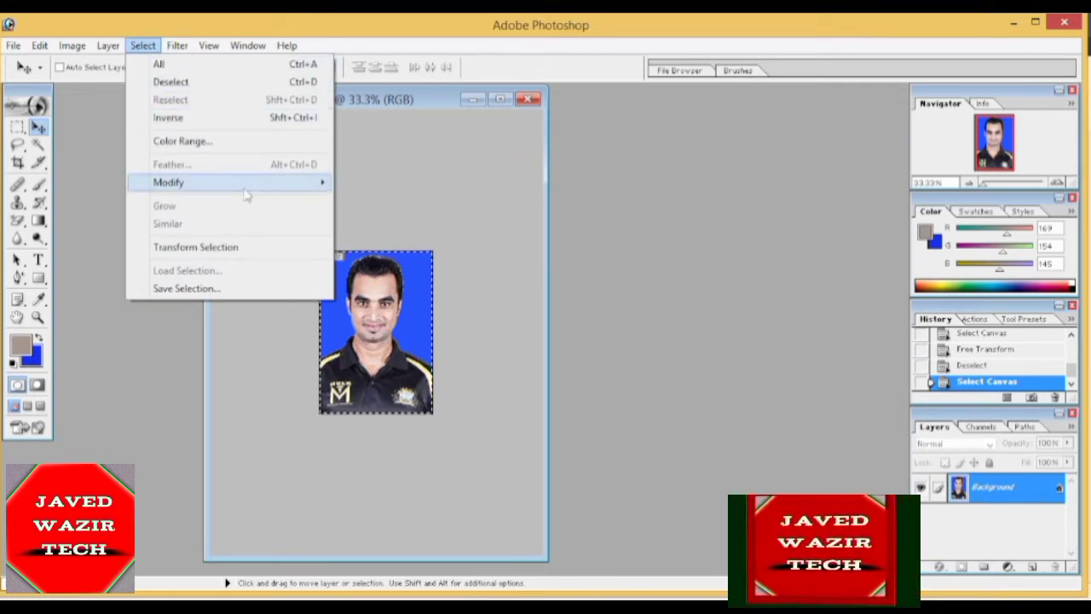
mouse_move(169, 182)
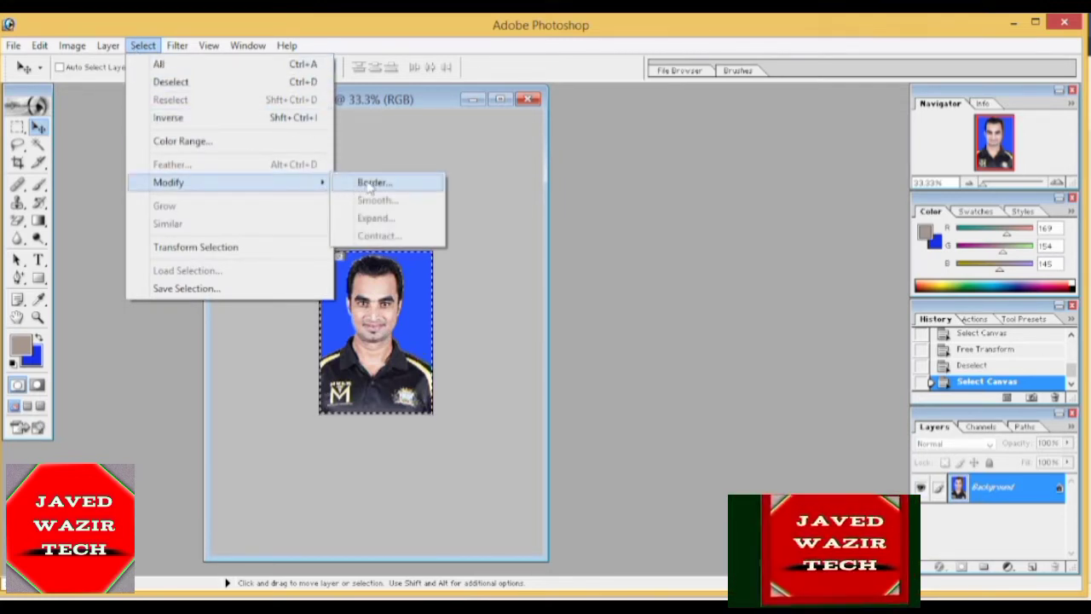
click(373, 182)
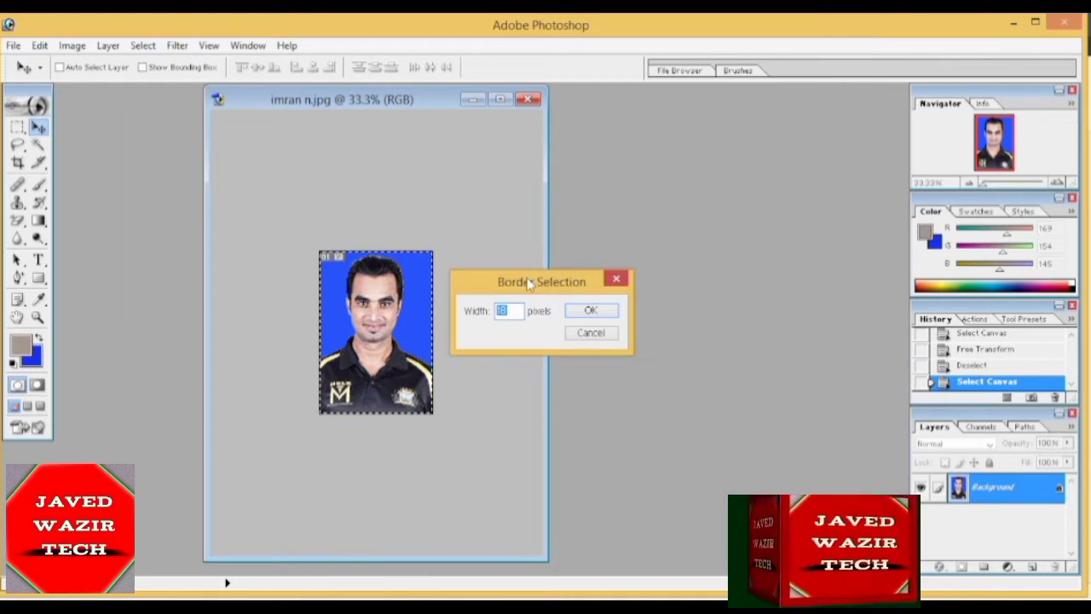
click(517, 312)
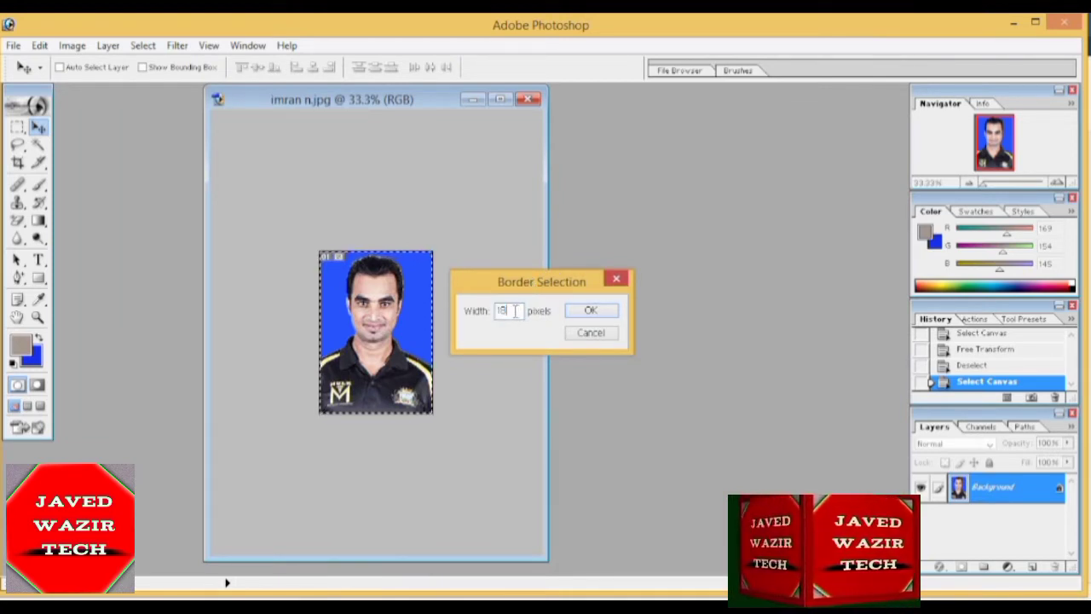
drag(515, 311, 493, 314)
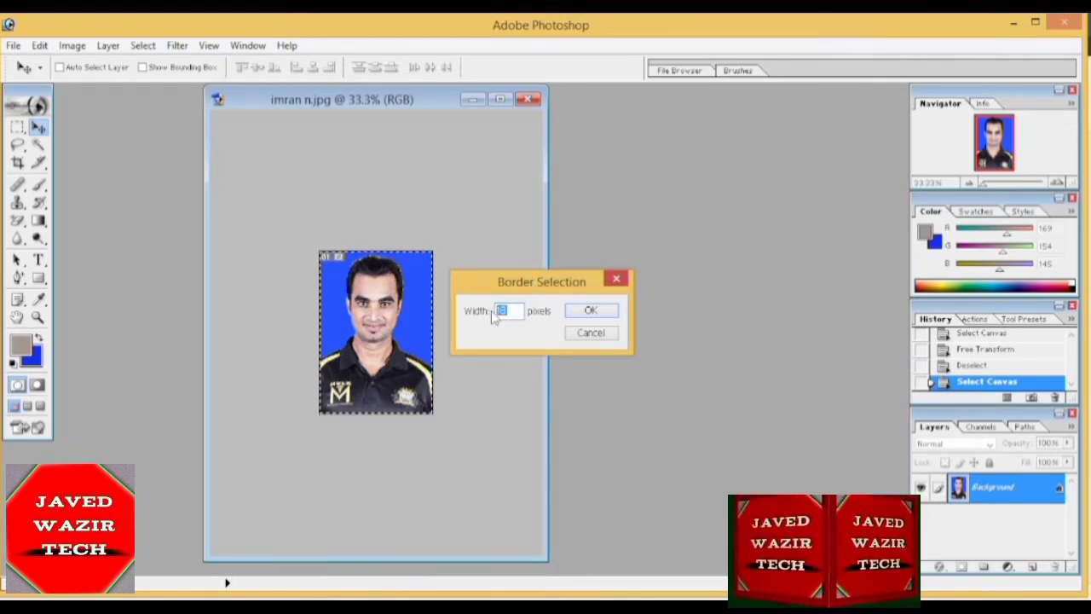
text(2)
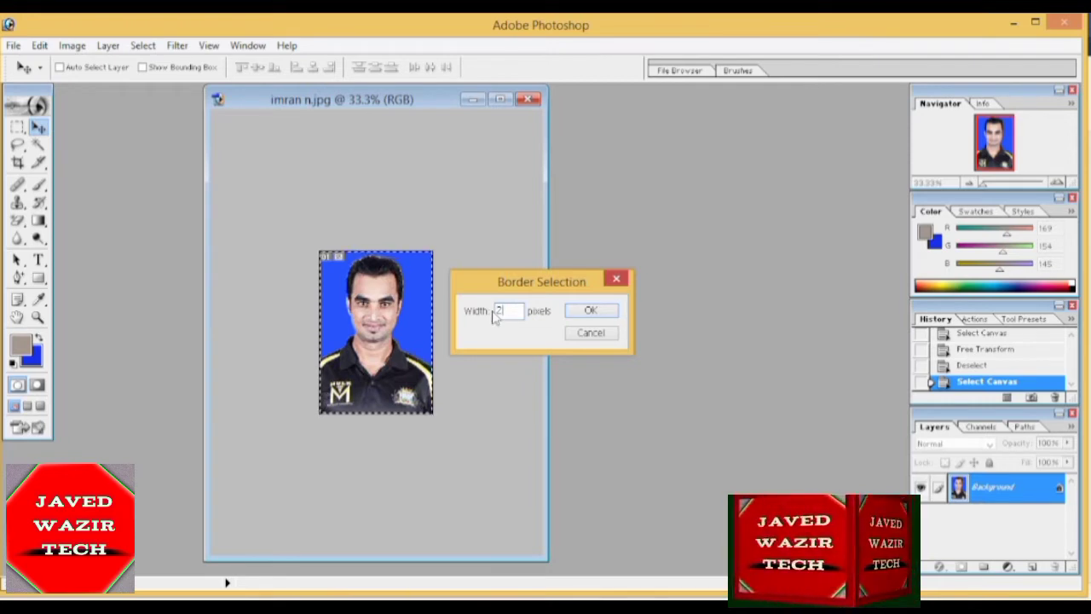
text(9)
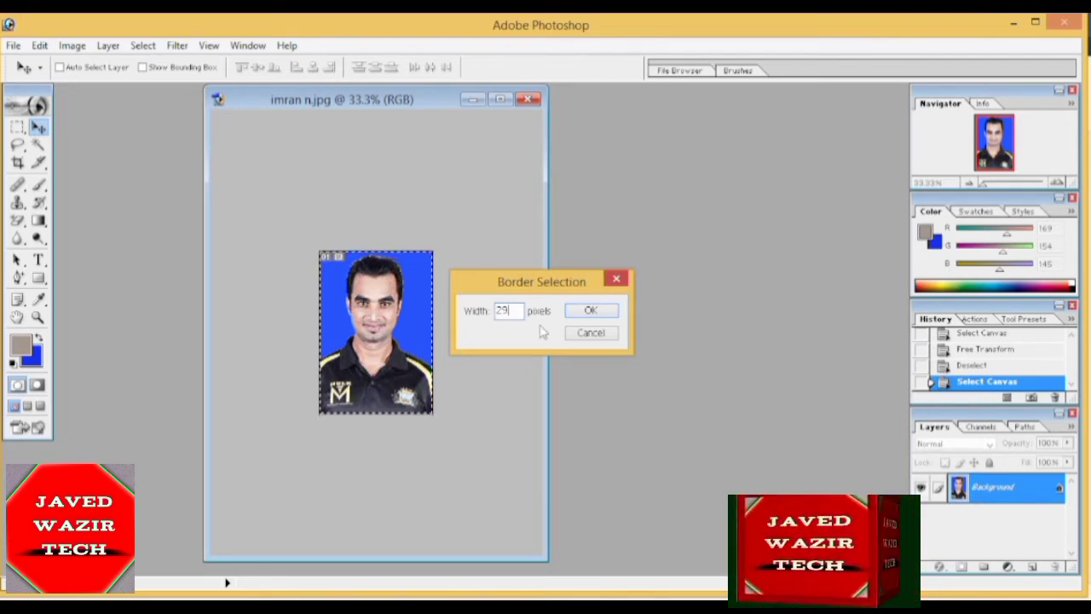
key(BackSpace)
key(BackSpace)
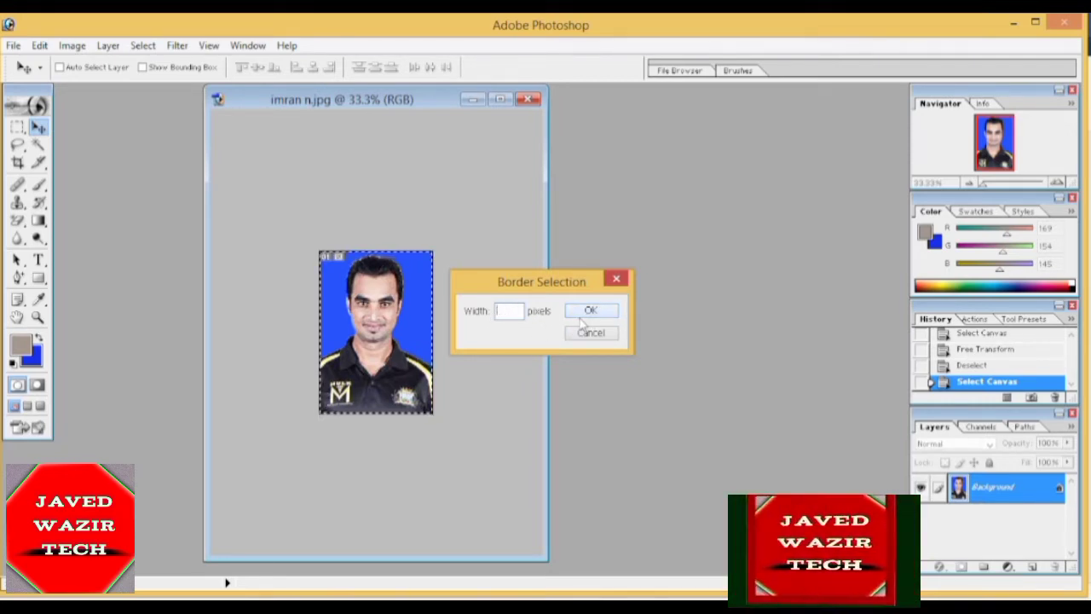
text(15)
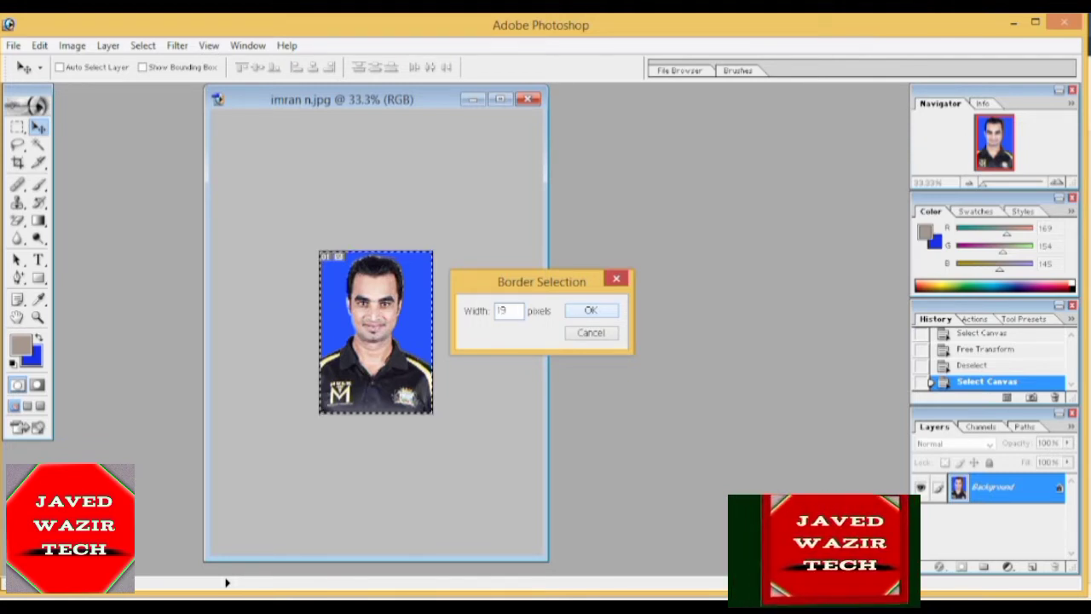
click(593, 312)
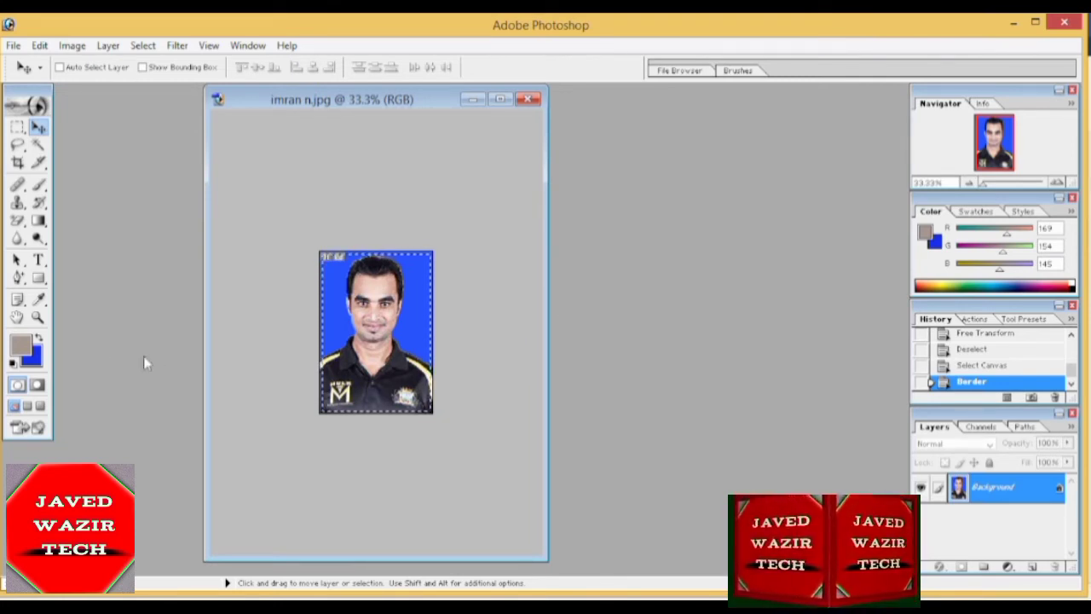
- Set the background colour to near-white F9FBF0
click(36, 358)
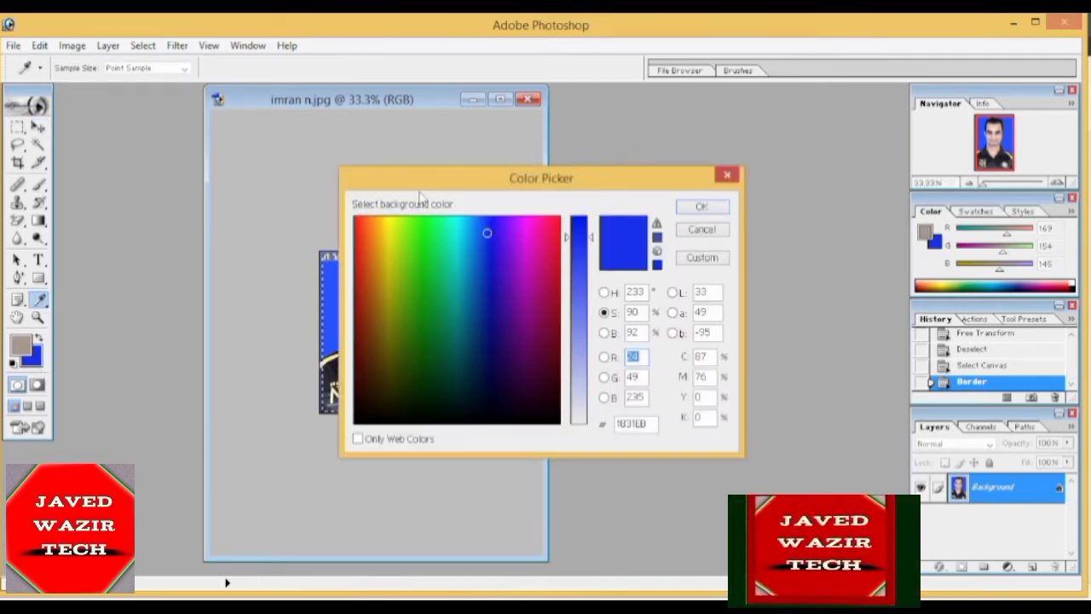
drag(423, 179, 636, 179)
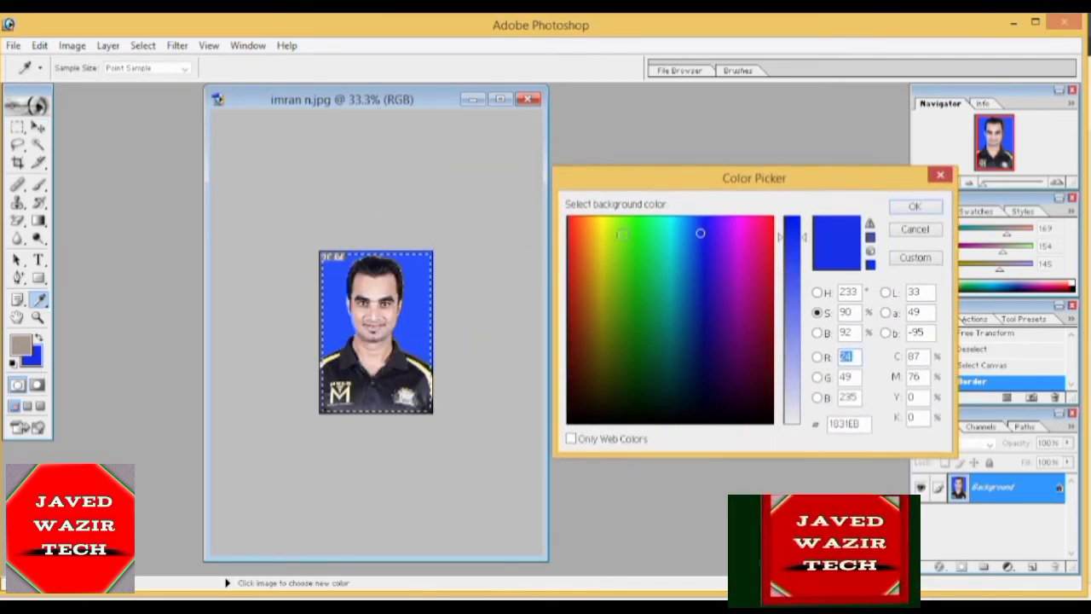
click(722, 310)
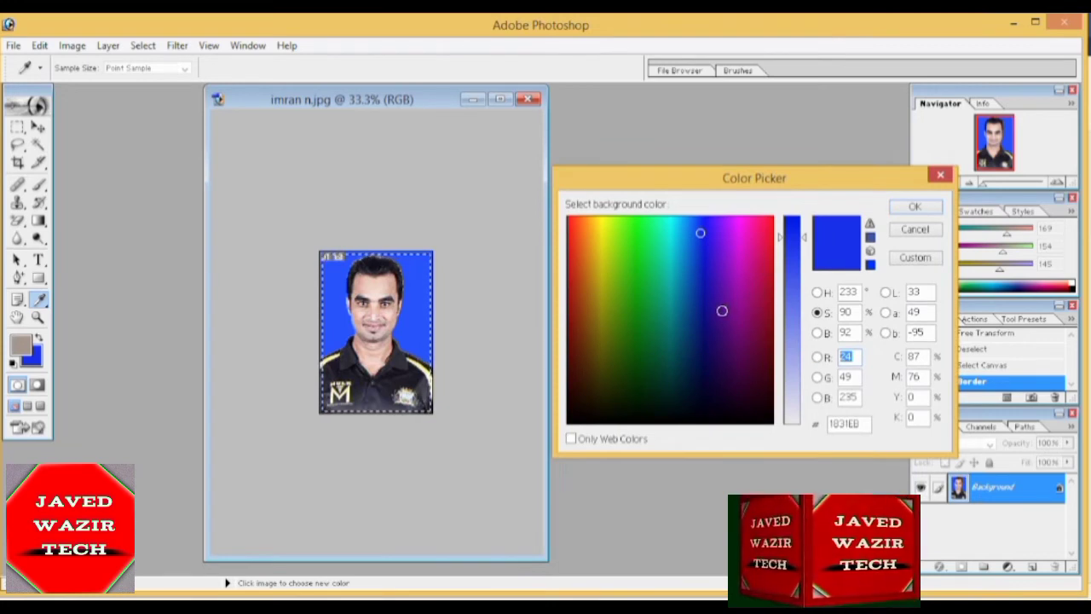
click(788, 418)
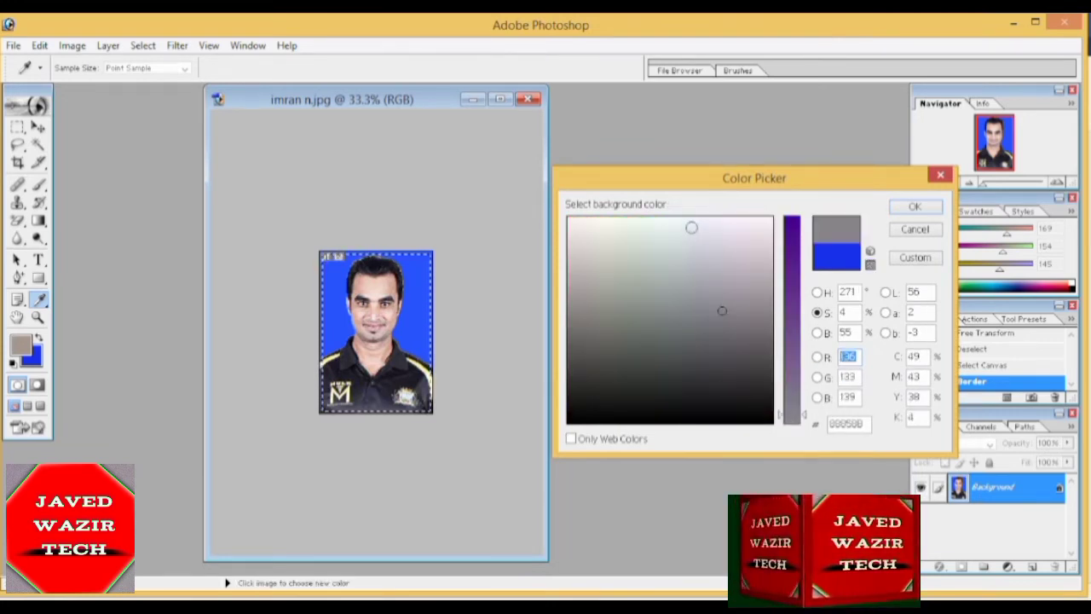
drag(692, 228, 607, 221)
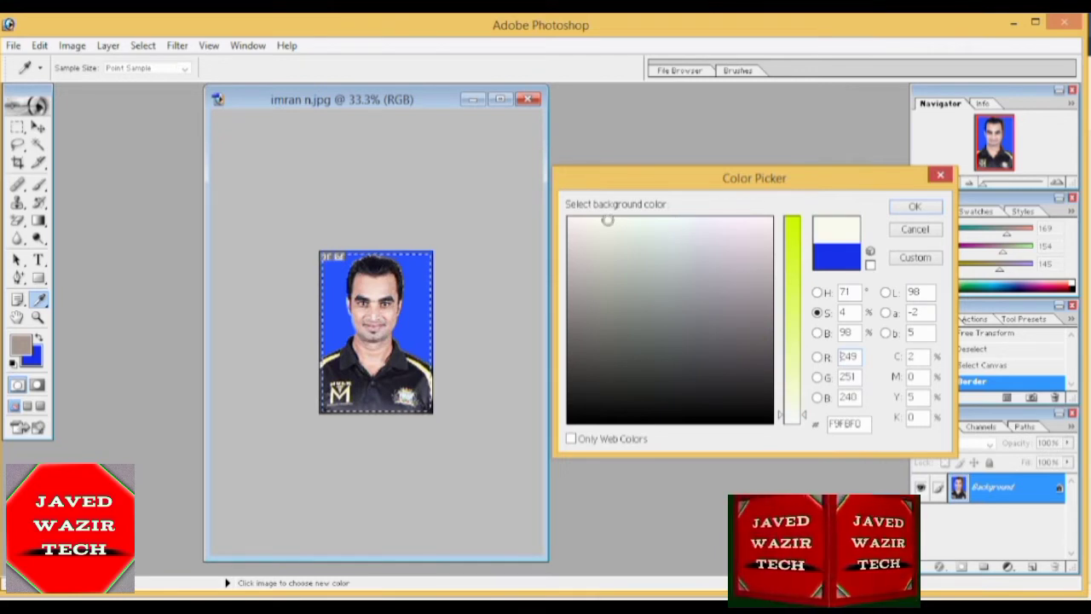
click(910, 208)
- Fill the selected border band with the near-white colour and deselect
key(v)
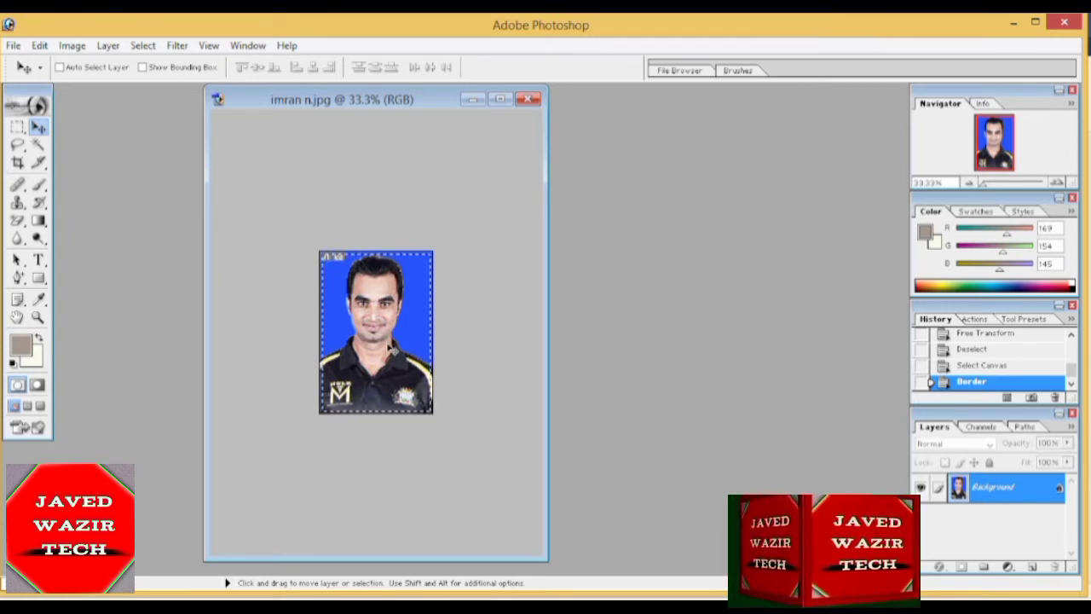
key(Delete)
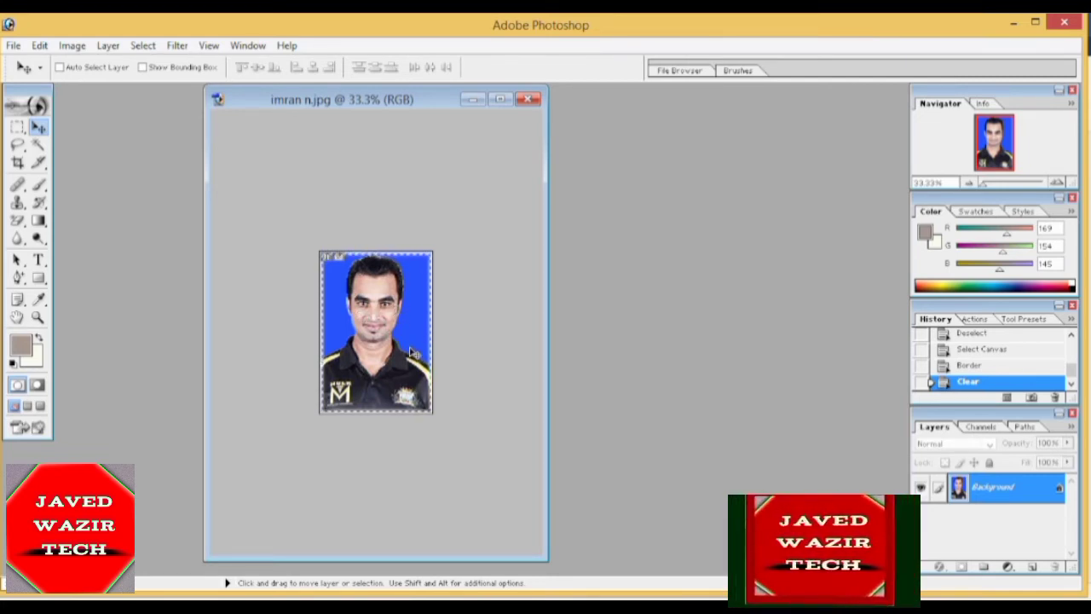
key(ctrl+d)
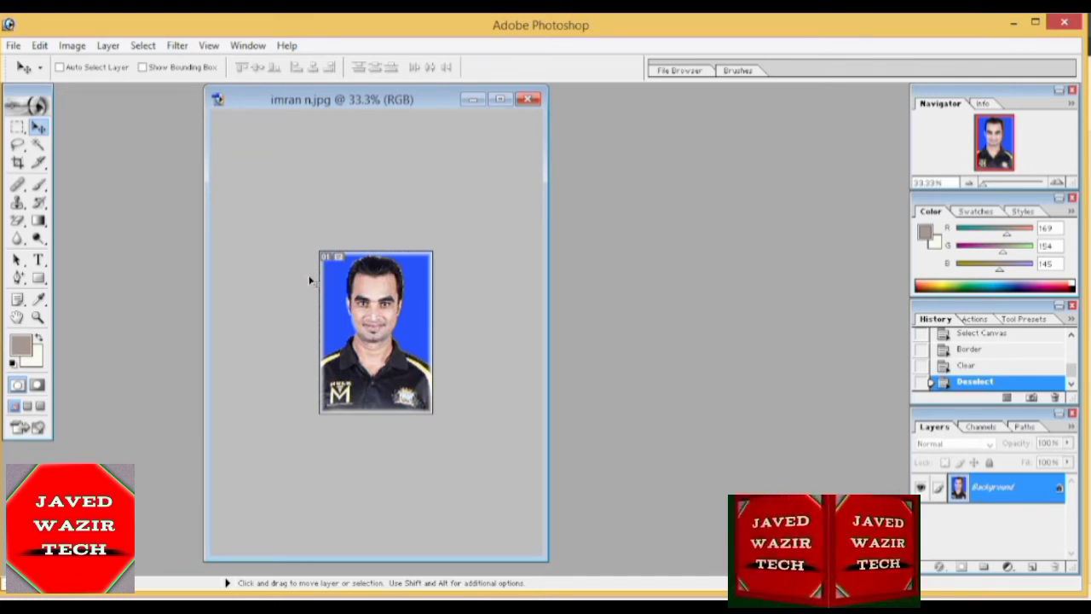
- Create a blank Untitled-1 document from the 4 x 6 preset and place it right of the photo
click(13, 45)
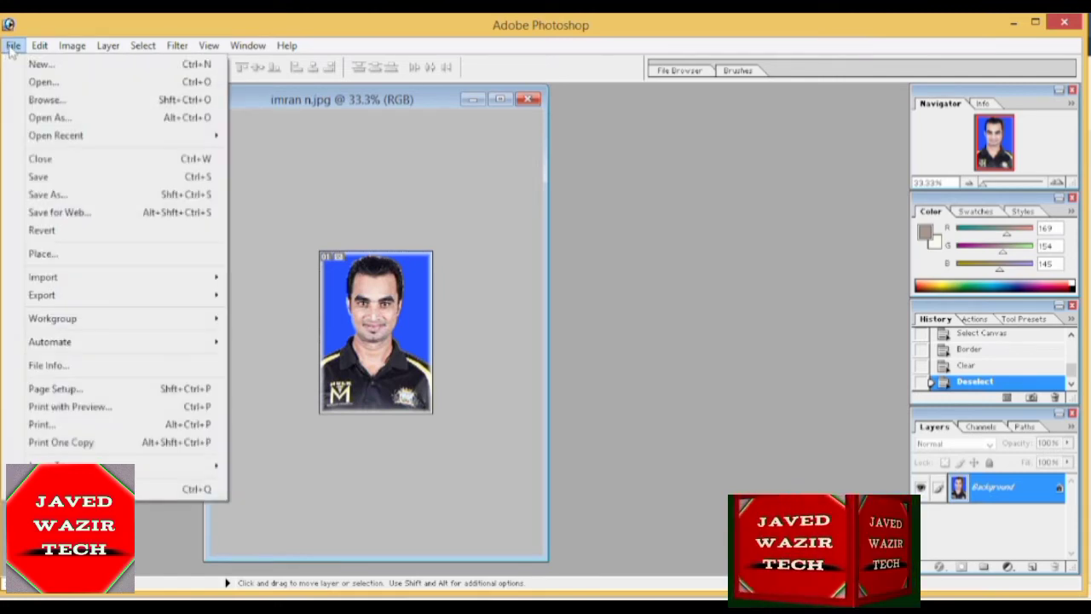
click(42, 66)
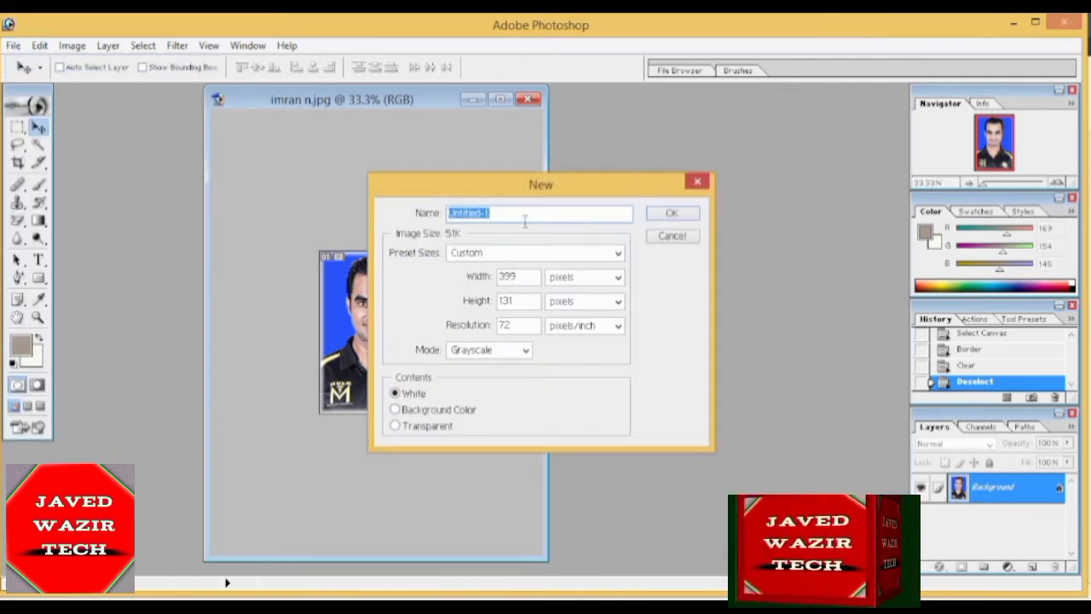
drag(518, 193, 634, 197)
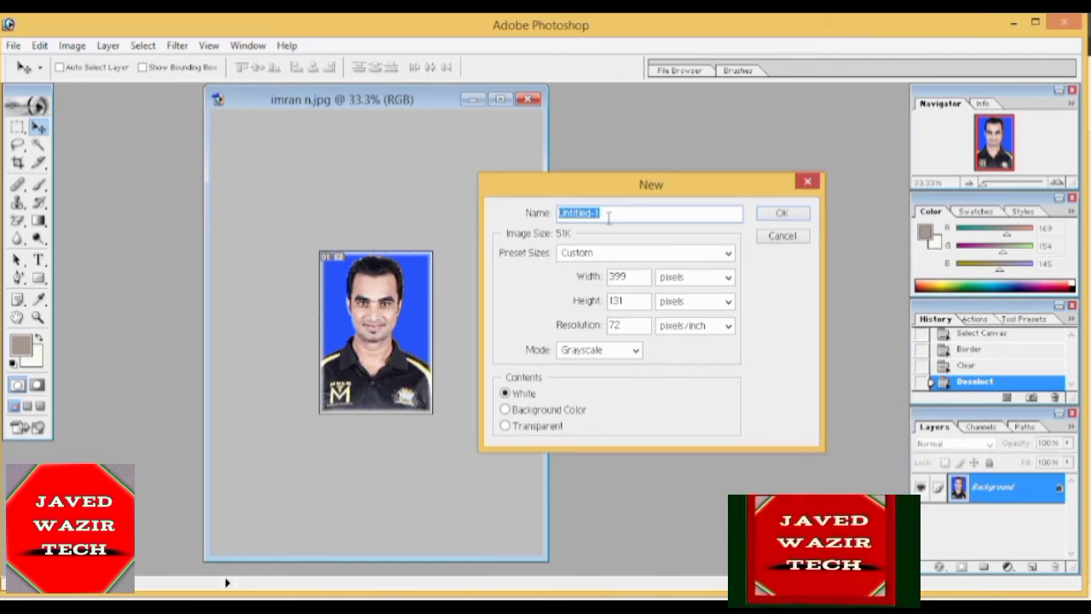
click(614, 254)
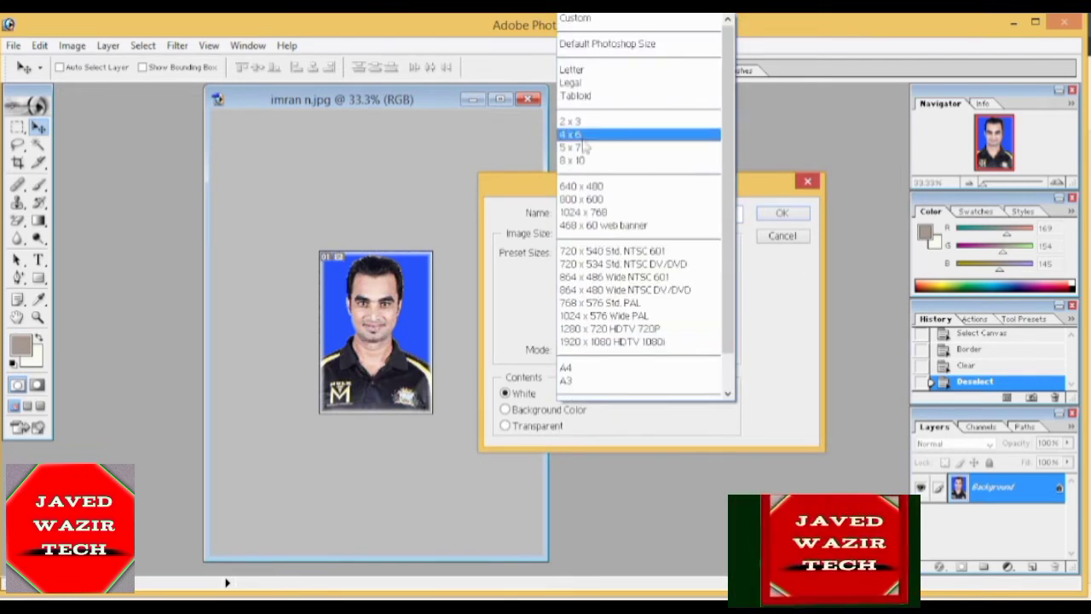
click(597, 134)
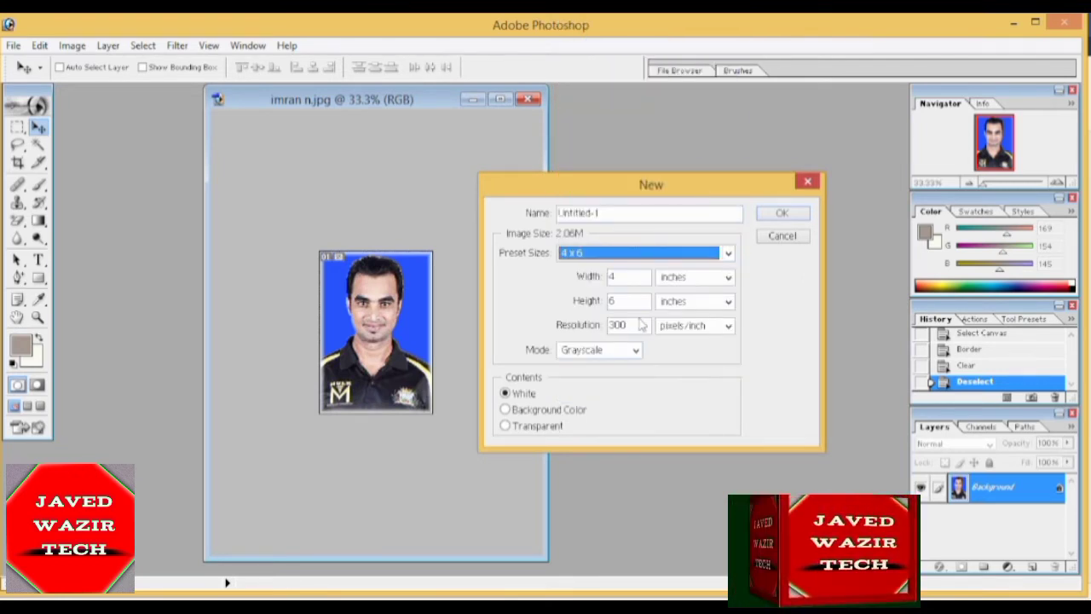
click(780, 213)
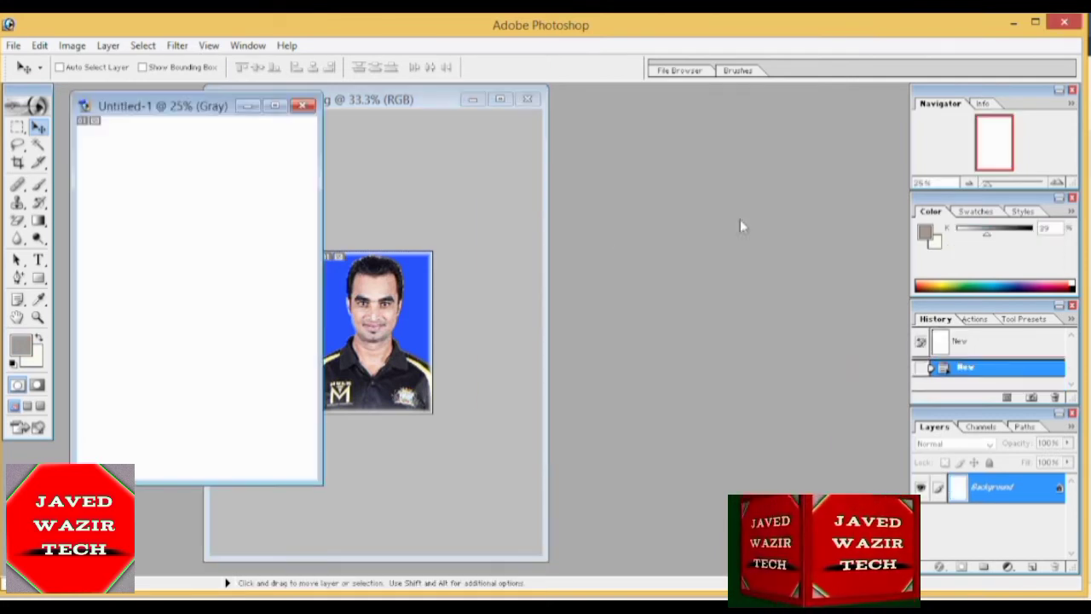
drag(160, 106, 672, 136)
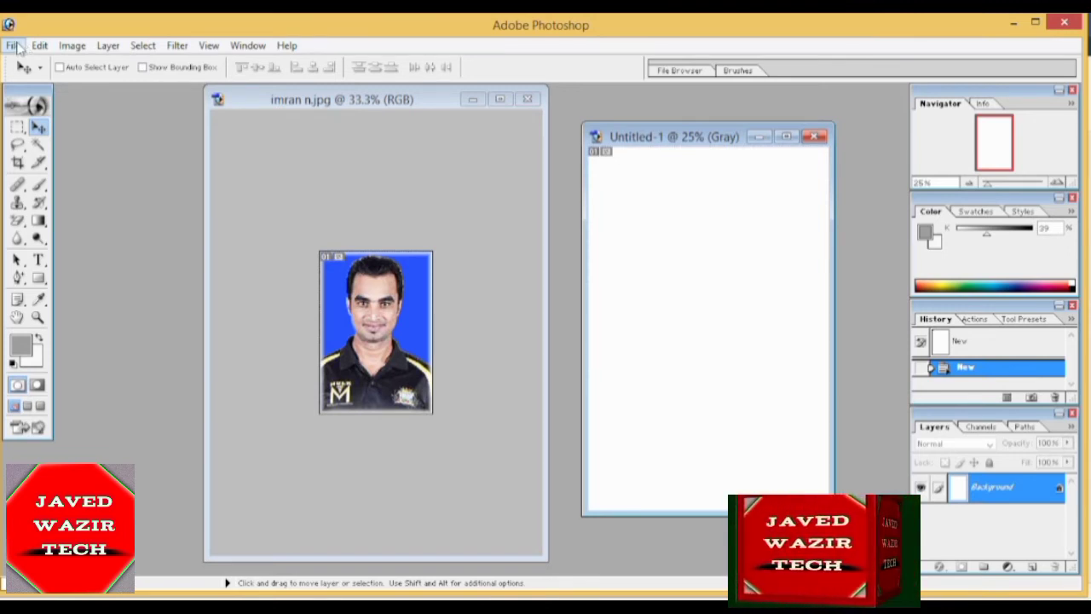
- Rotate Untitled-1 90° clockwise into a 6 × 4 inch landscape canvas and select all
click(72, 45)
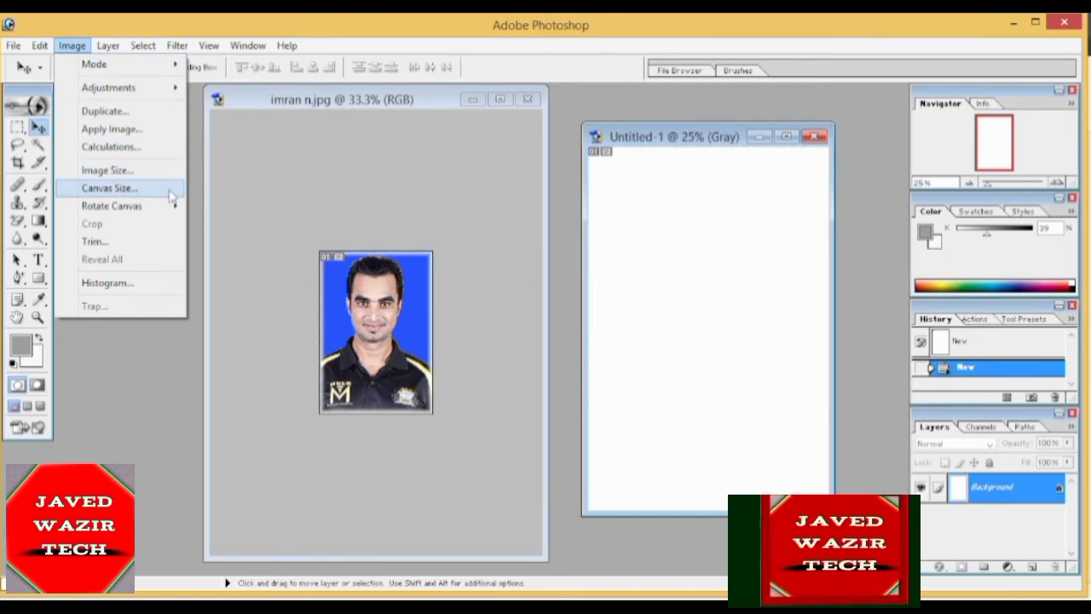
mouse_move(112, 205)
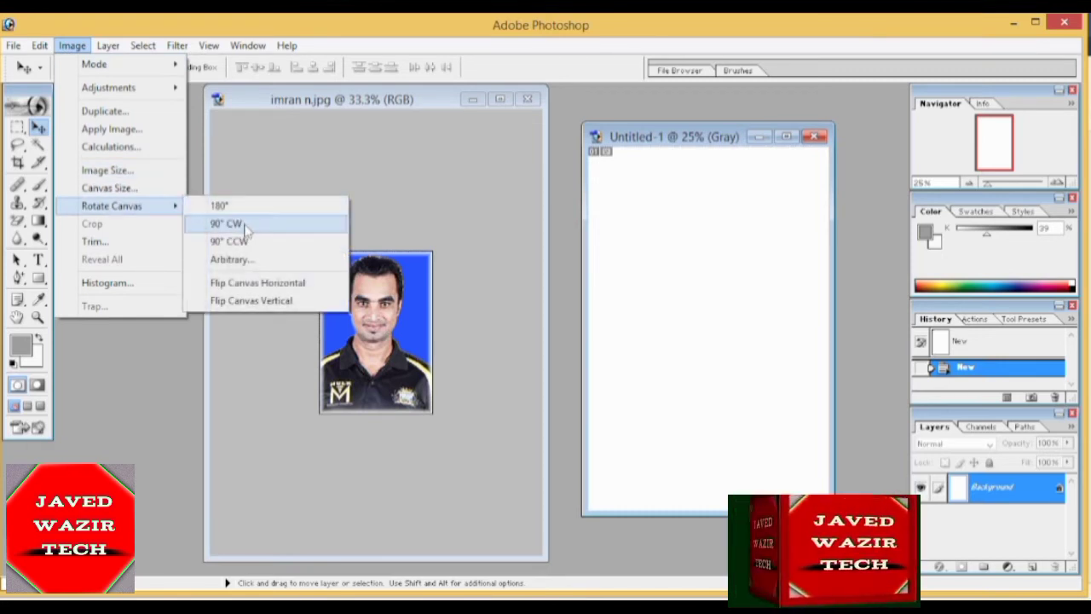
click(227, 223)
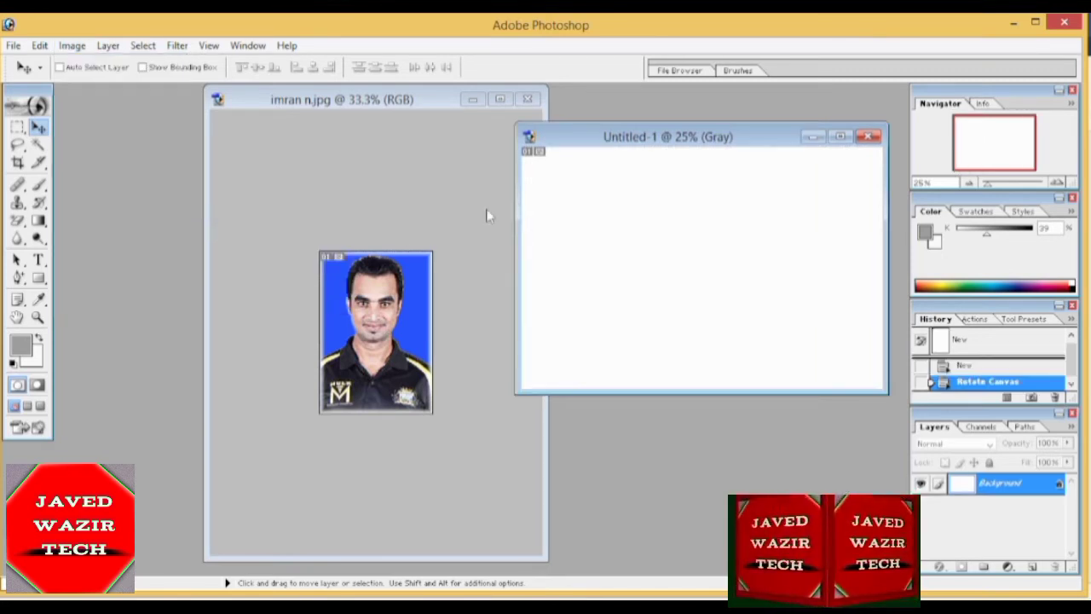
click(247, 101)
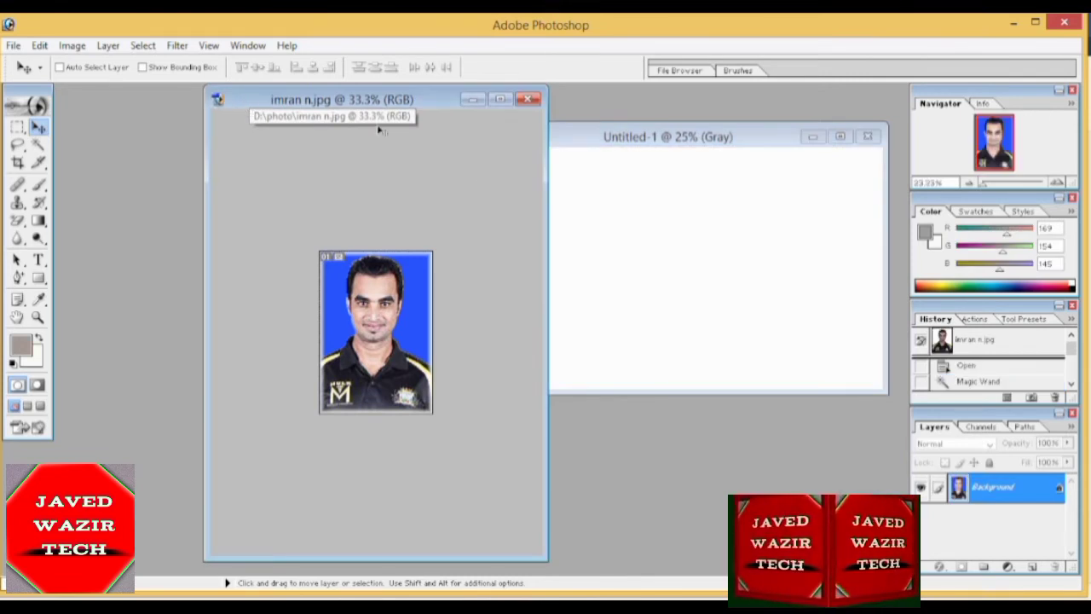
click(589, 208)
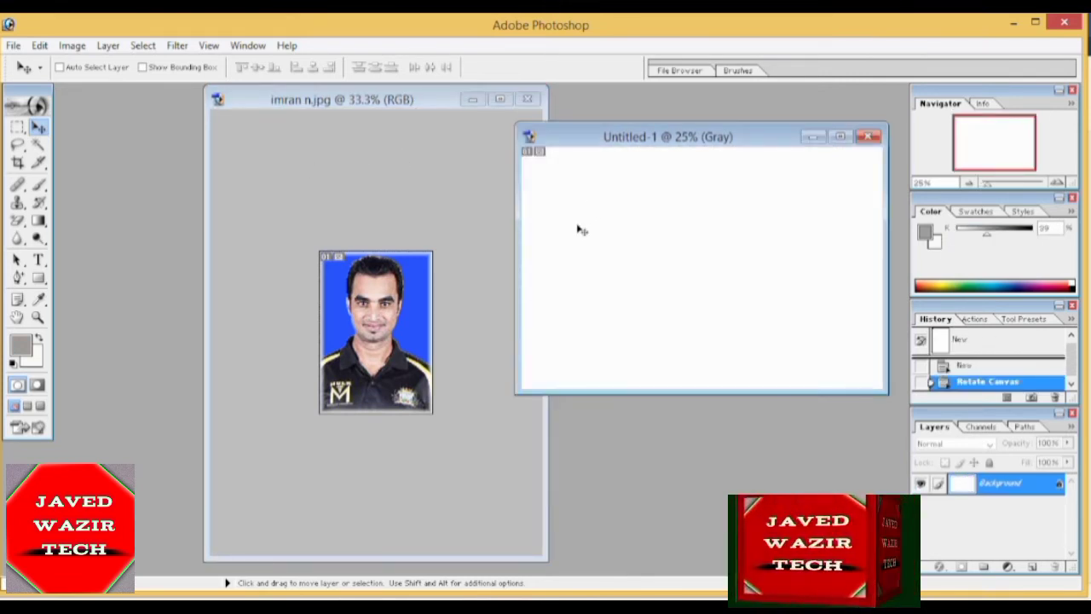
key(ctrl+a)
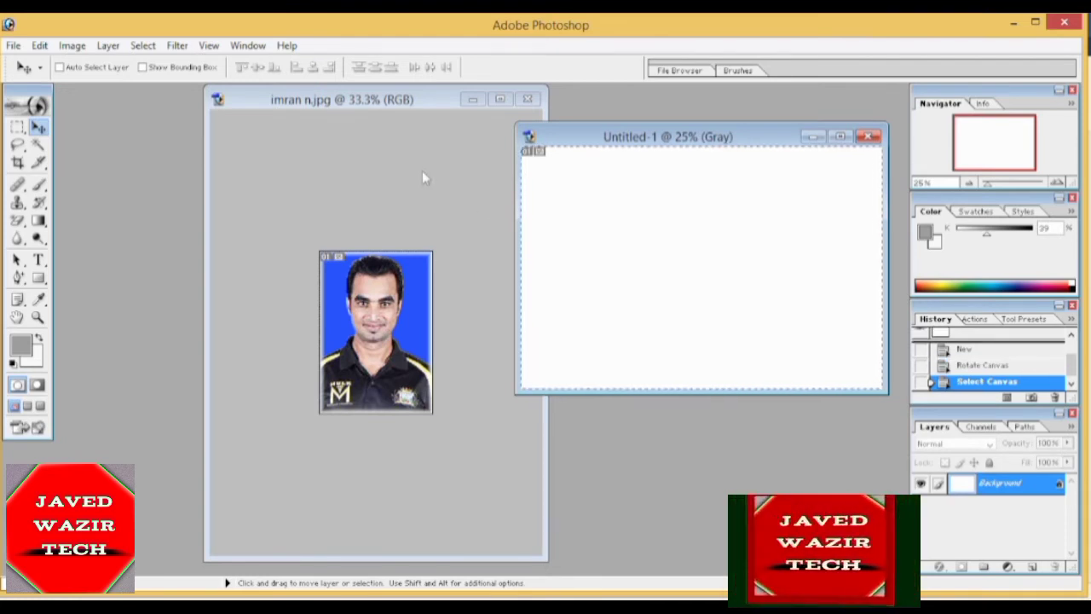
- Define the selected Untitled-1 canvas as a new pattern named '123'
click(44, 49)
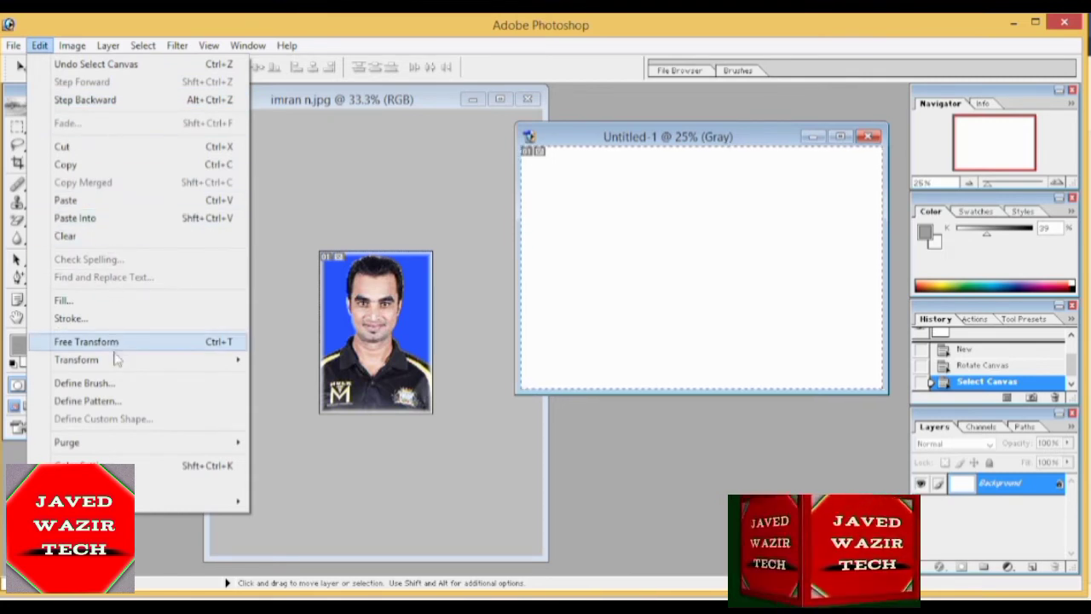
click(126, 400)
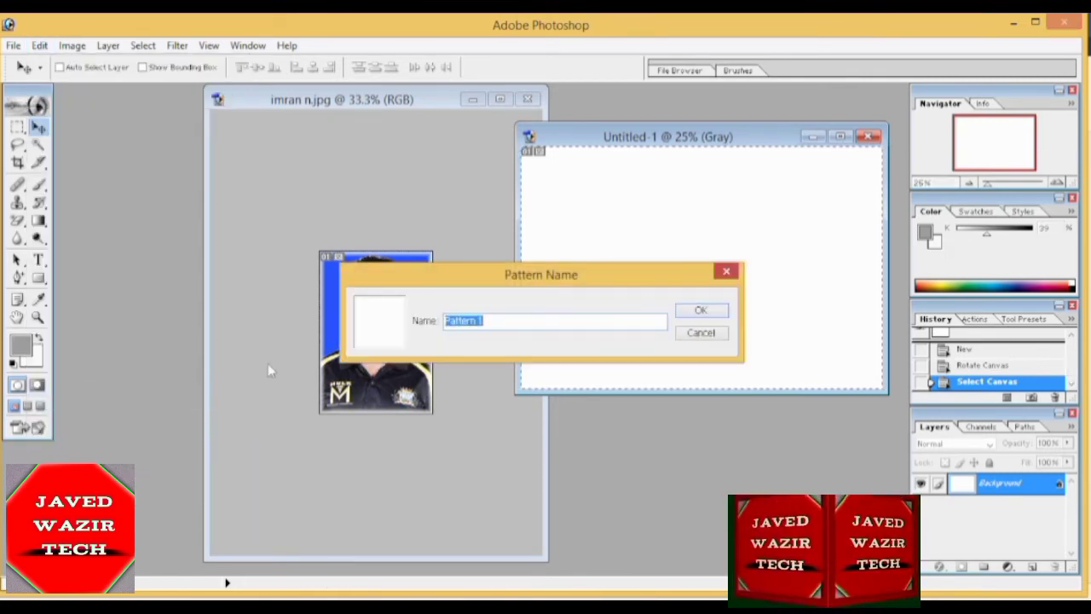
text(12)
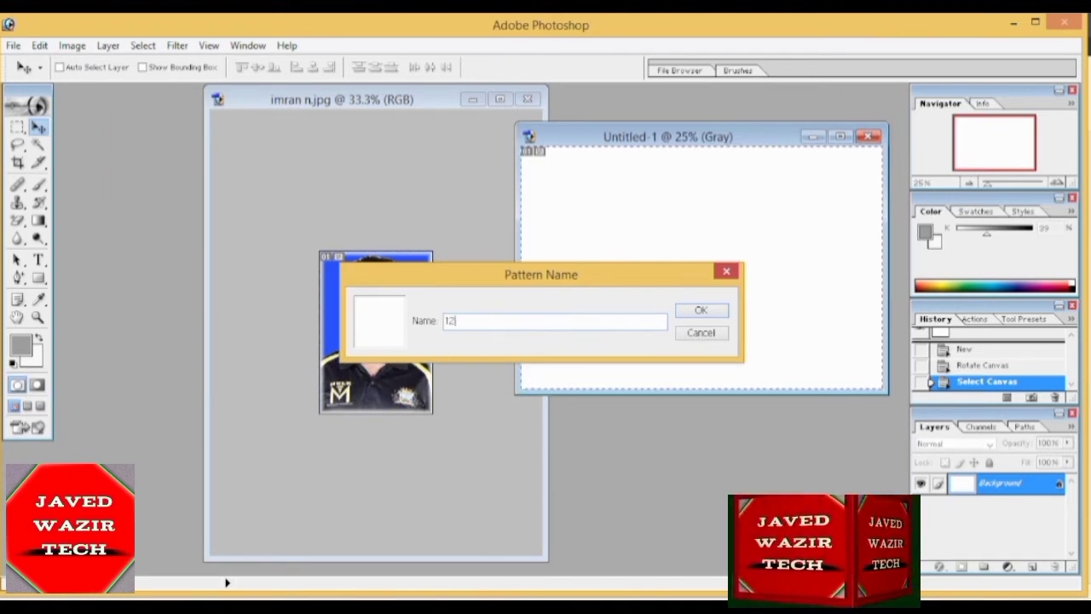
text(3)
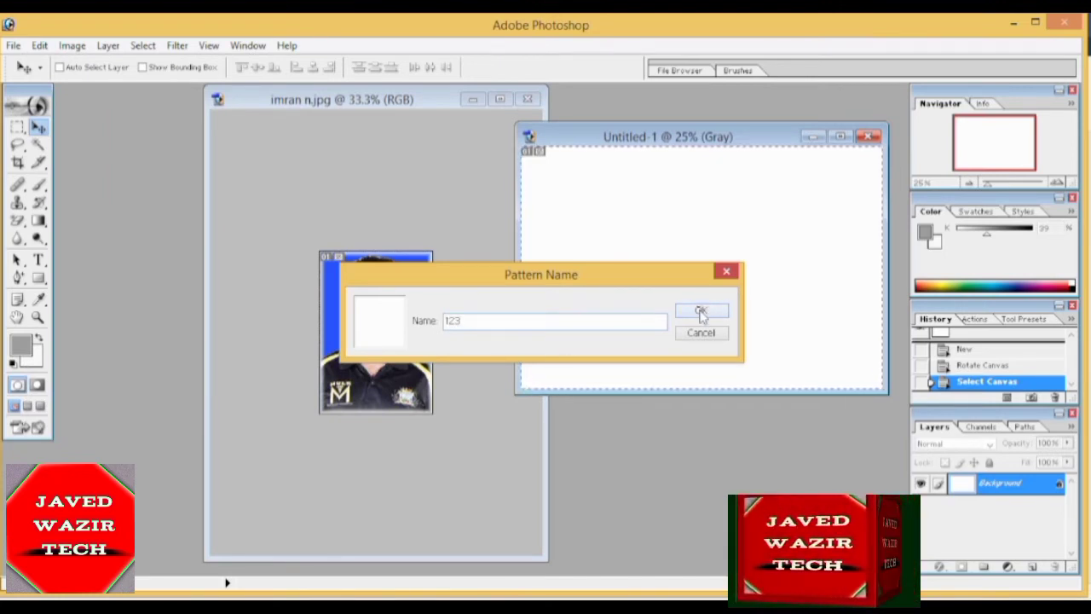
click(700, 312)
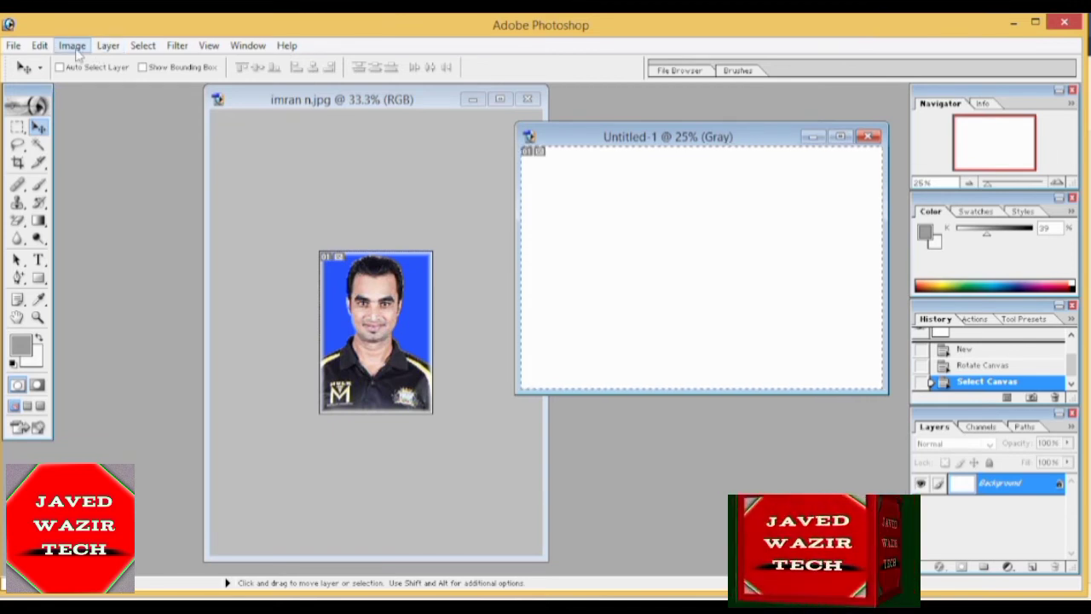
- Fill Untitled-1 with the custom passport-photo pattern, tiling eight copies in two rows
click(72, 46)
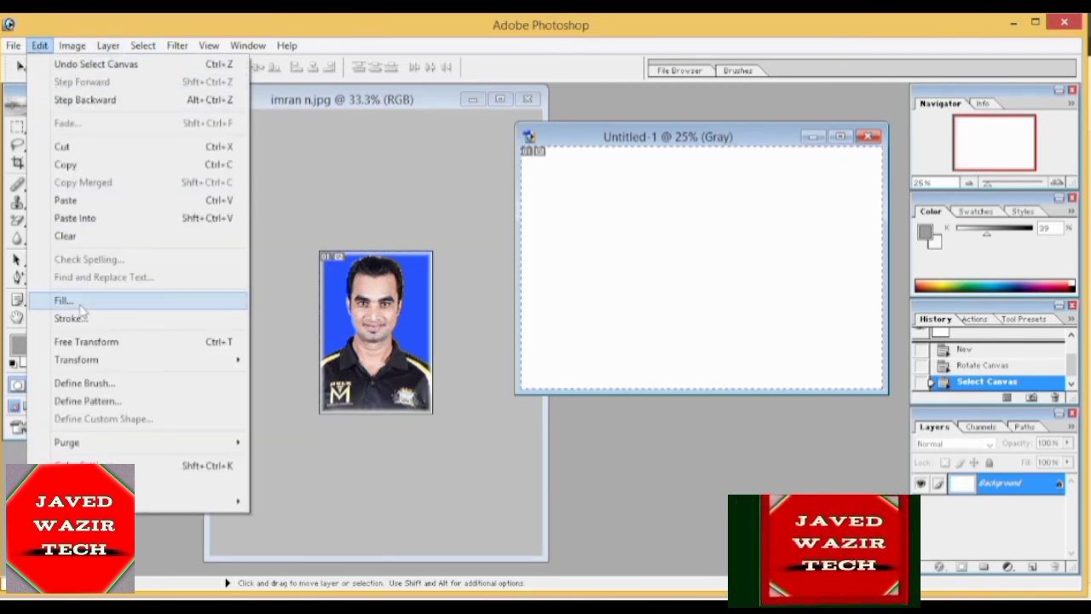
click(80, 307)
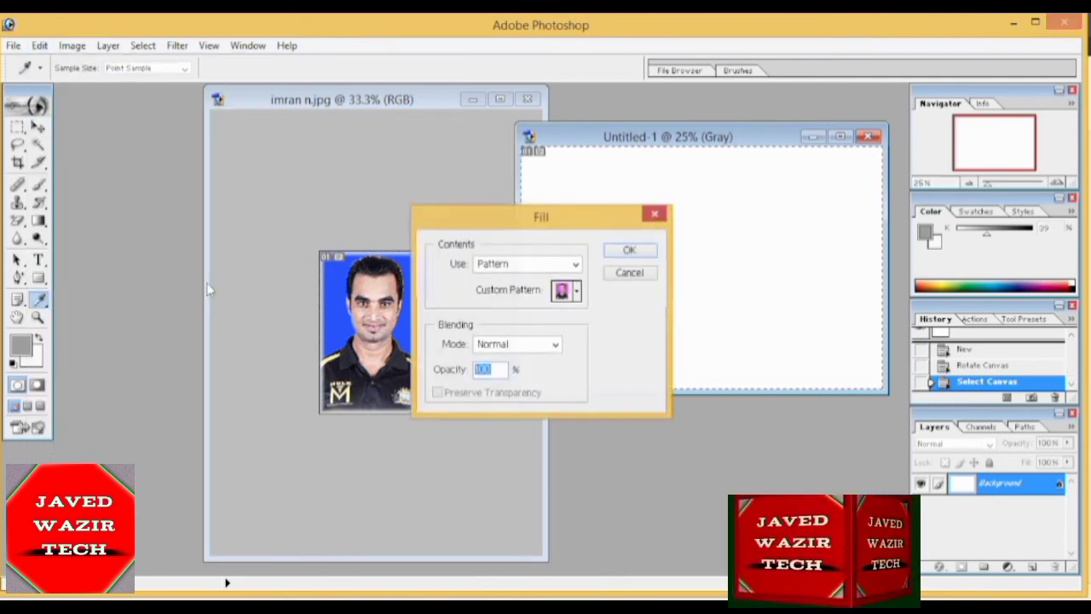
click(577, 291)
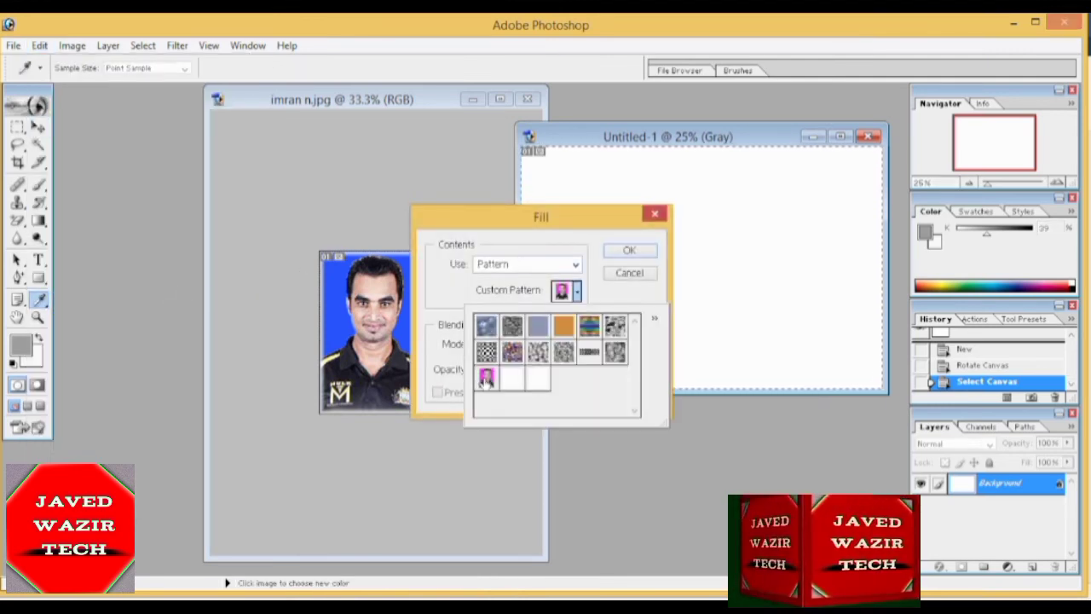
click(484, 385)
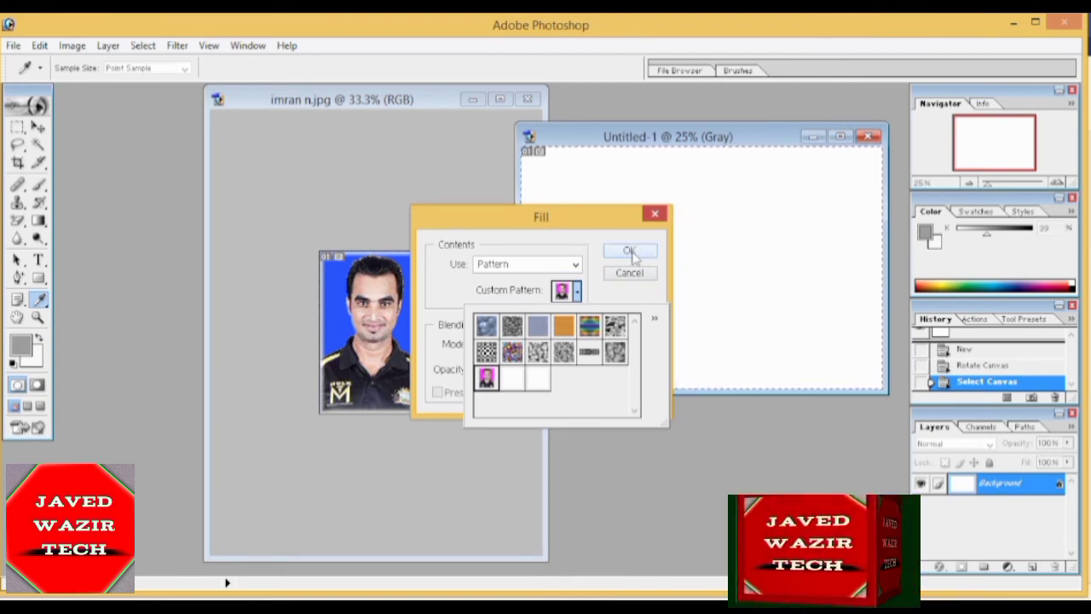
click(629, 251)
key(v)
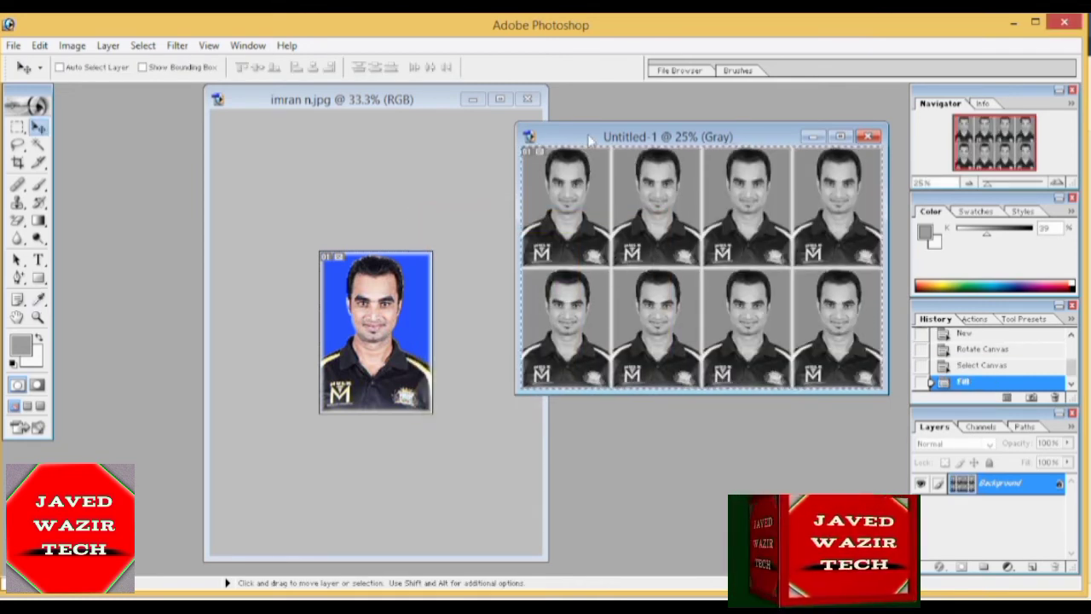
- Close imran n.jpg without saving, move Untitled-1 left, and reselect the whole sheet
drag(590, 139, 570, 145)
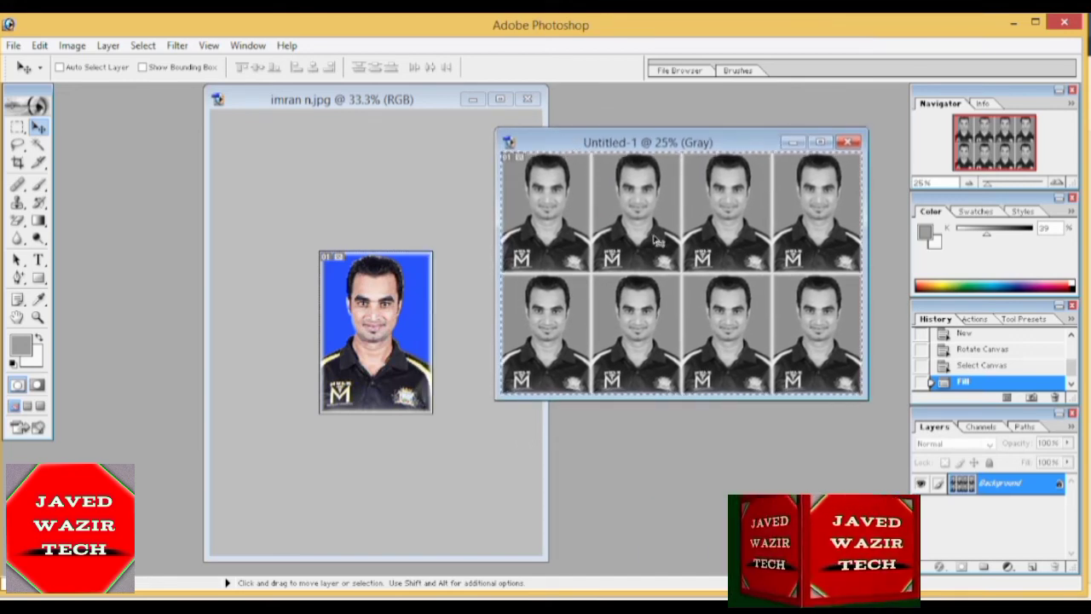
click(528, 100)
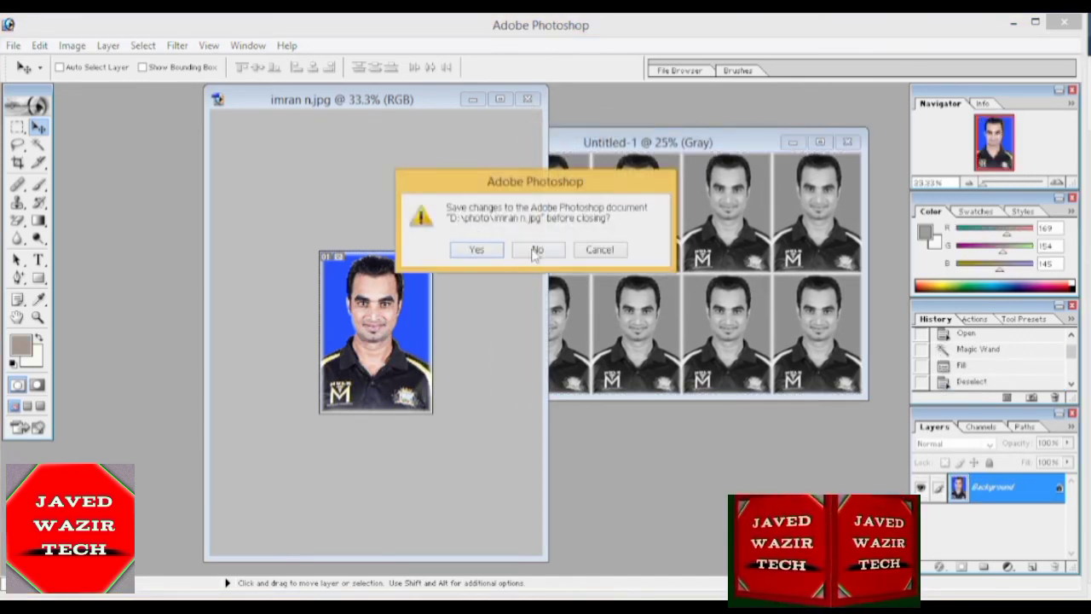
click(536, 247)
drag(559, 151, 268, 134)
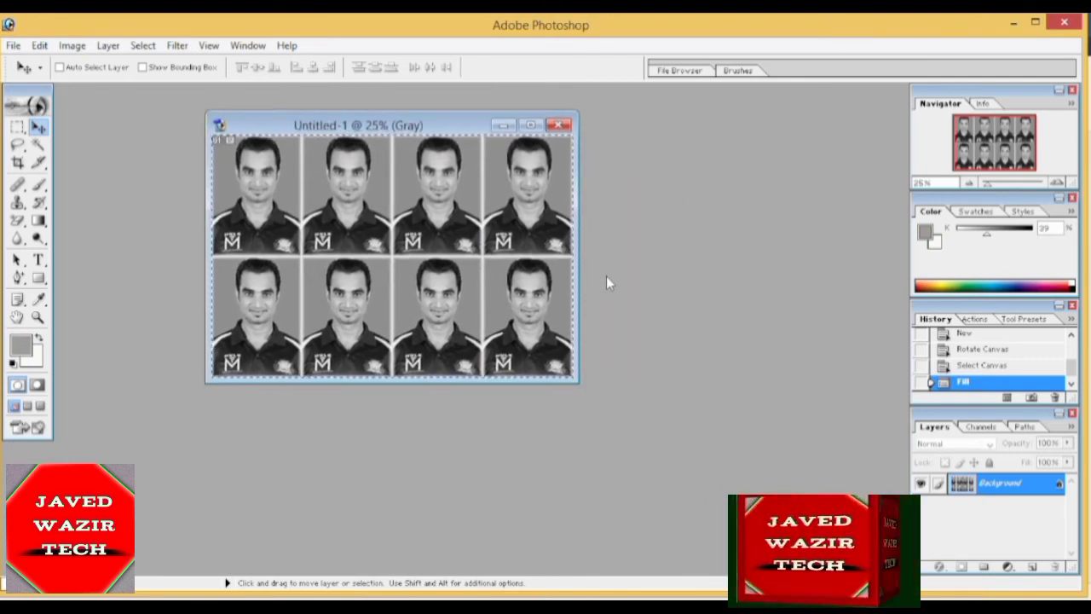
key(ctrl+d)
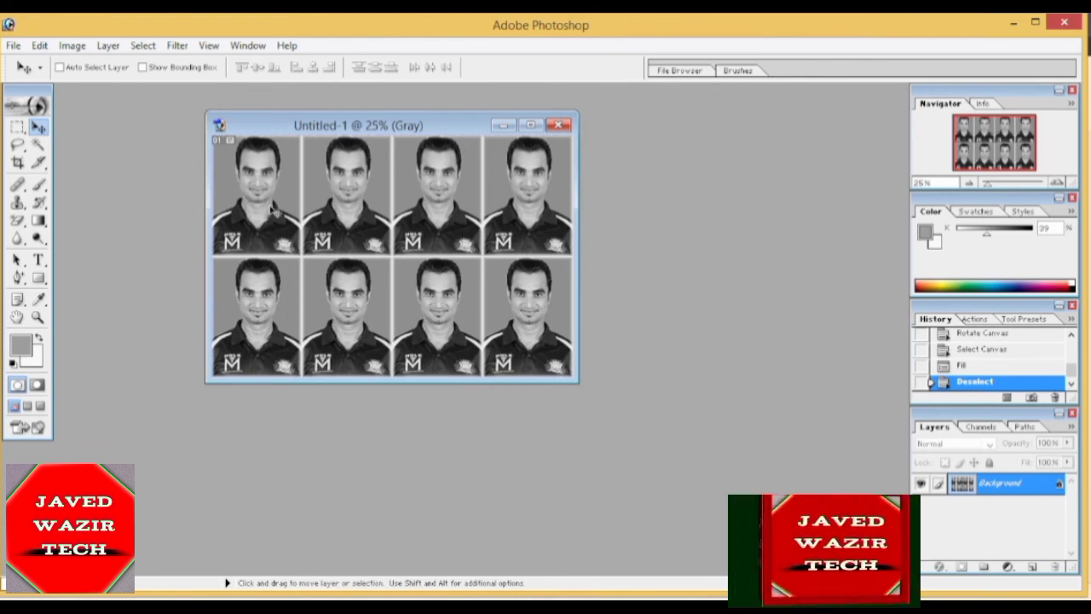
key(ctrl+a)
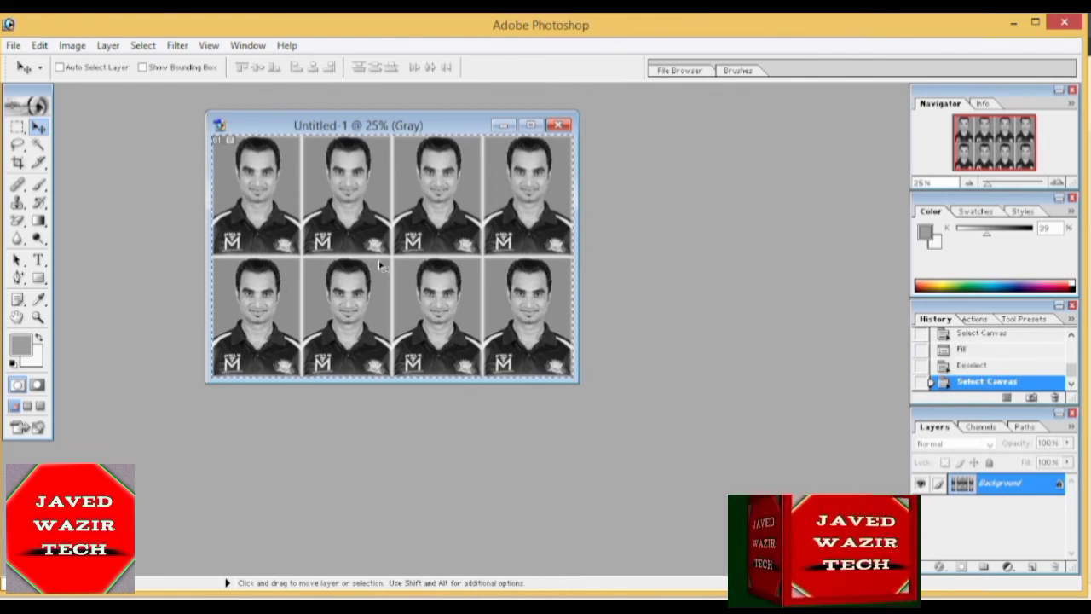
- Raise the Curves midpoint to brighten the whole Untitled-1 sheet, then deselect
key(ctrl+m)
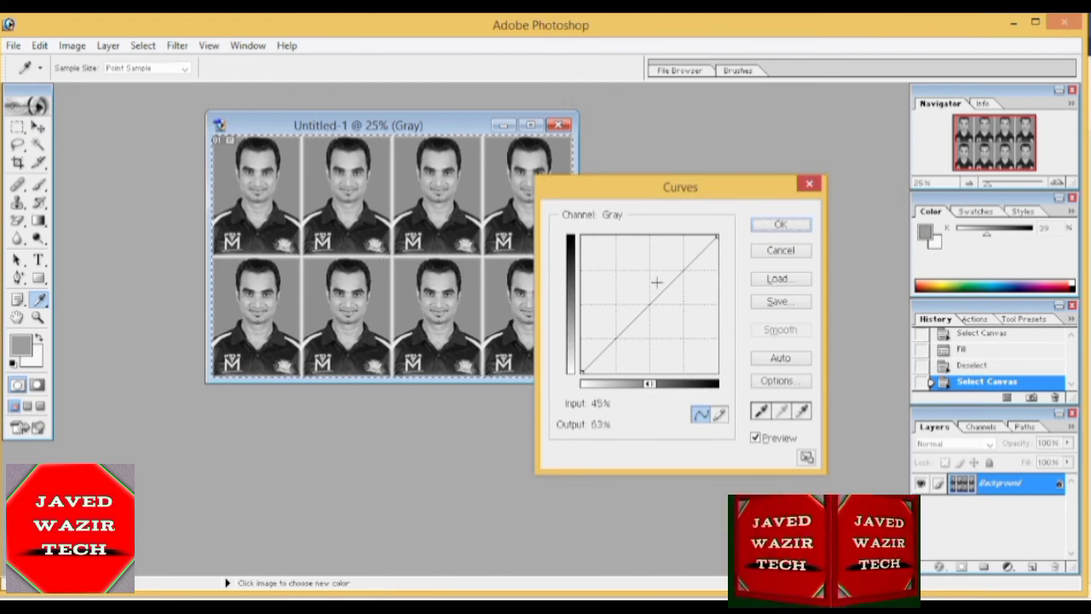
drag(663, 289, 669, 283)
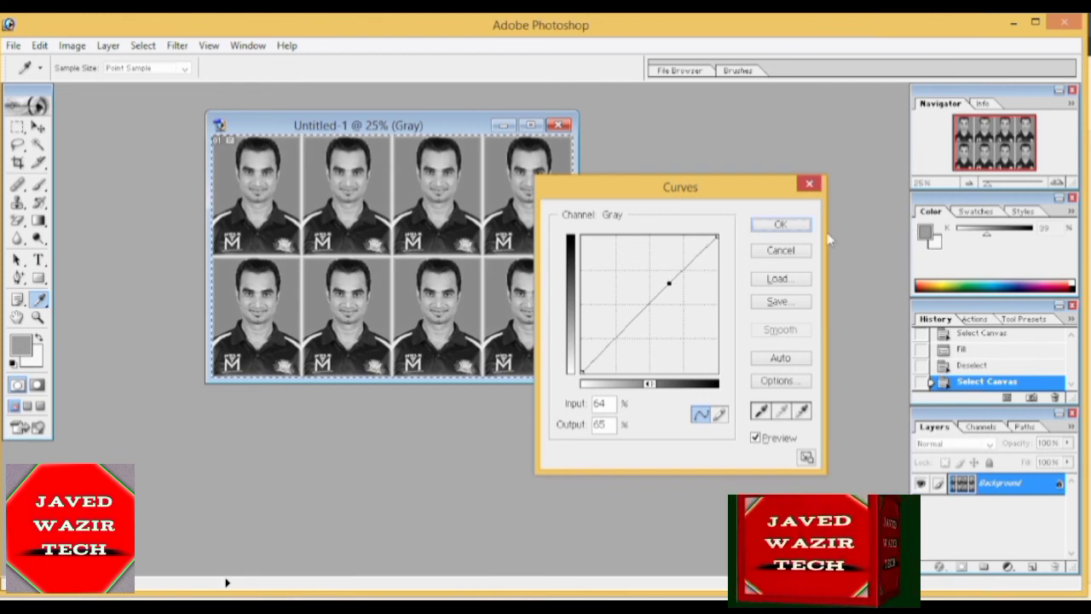
click(801, 223)
key(v)
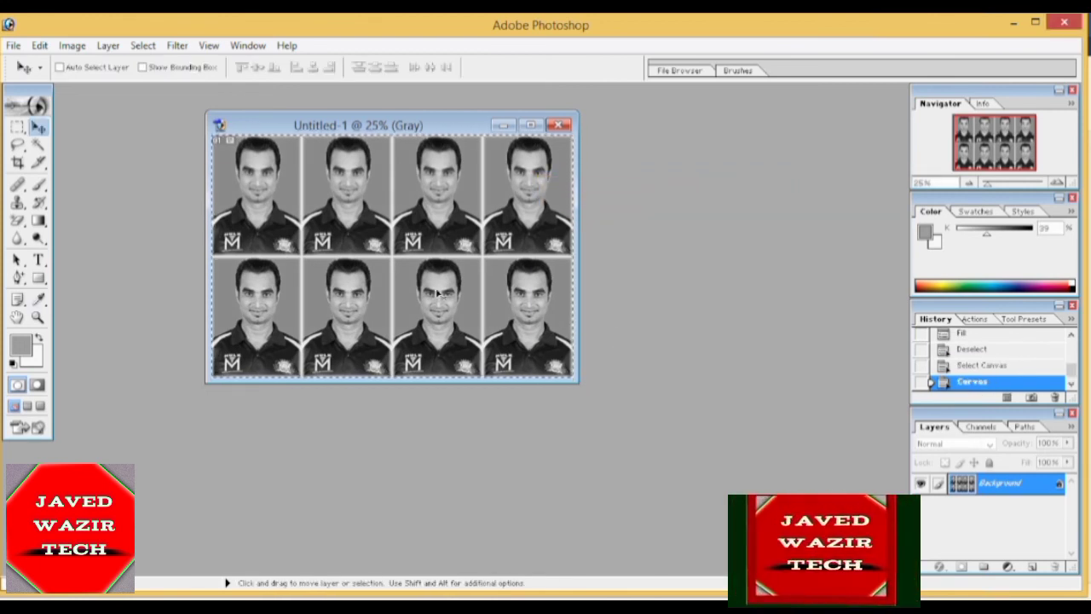
key(ctrl+d)
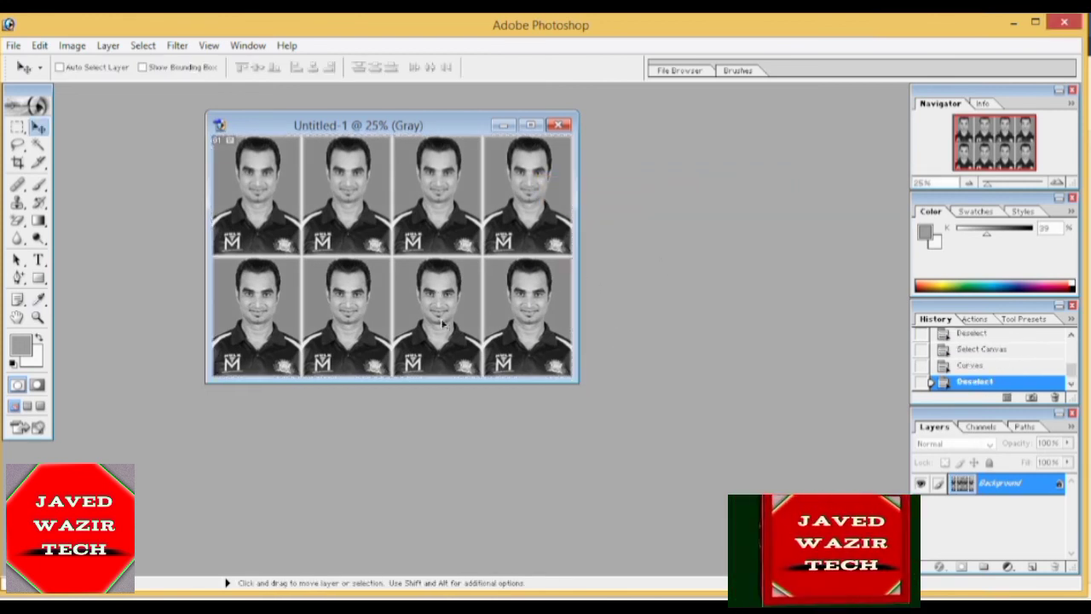